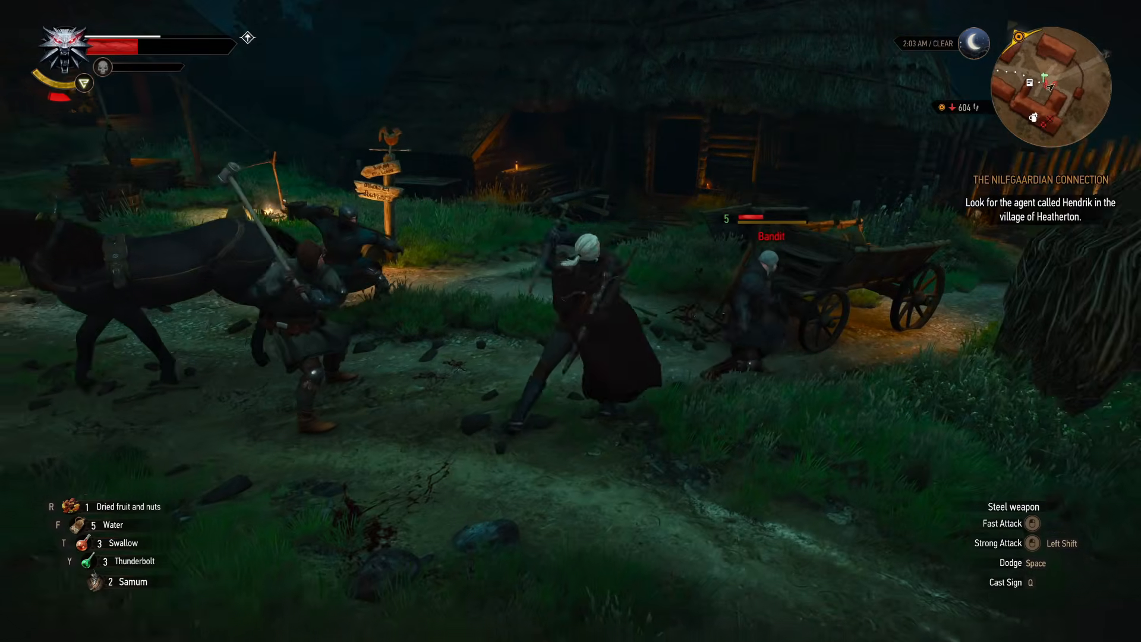
left_click(570, 321)
key("space")
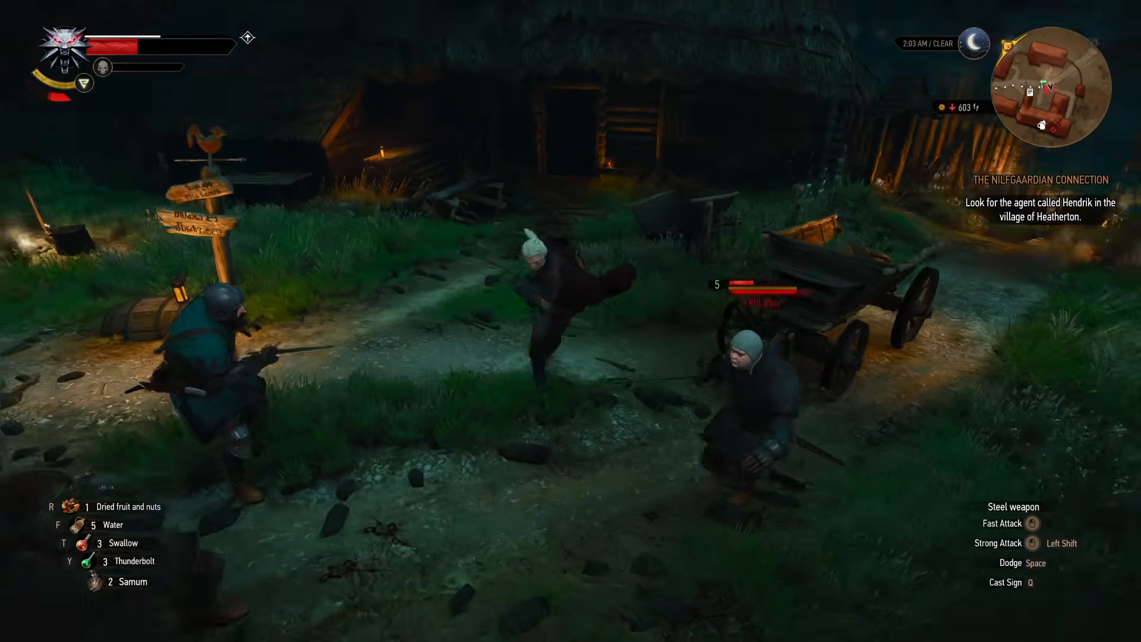
left_click(571, 320)
key("space")
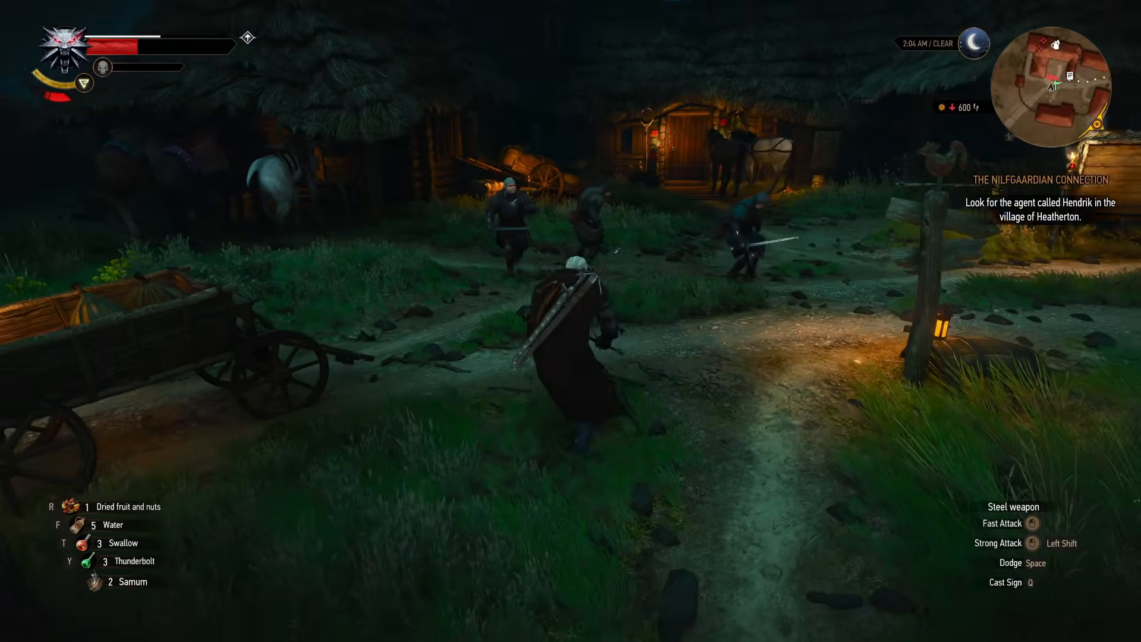
key("q")
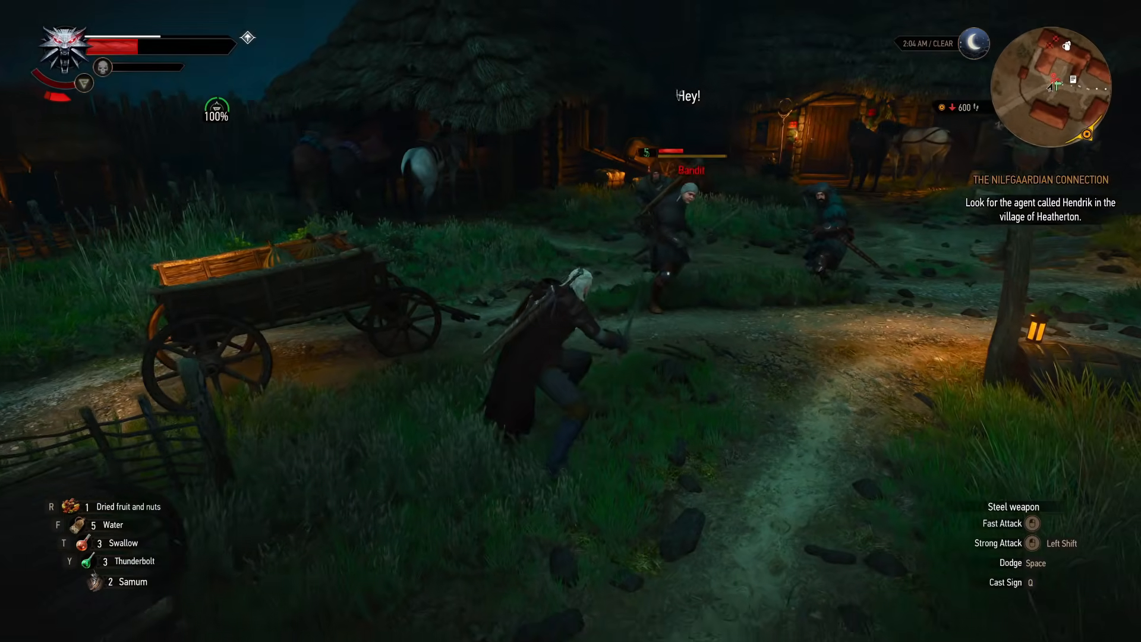
left_click(571, 321)
key("space")
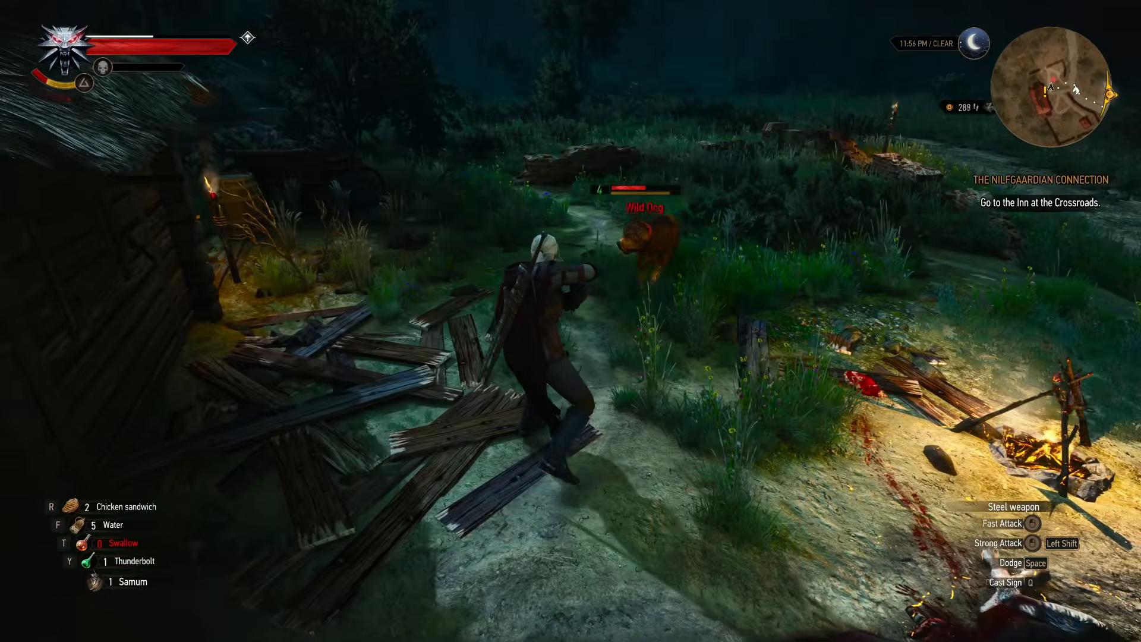
key("space")
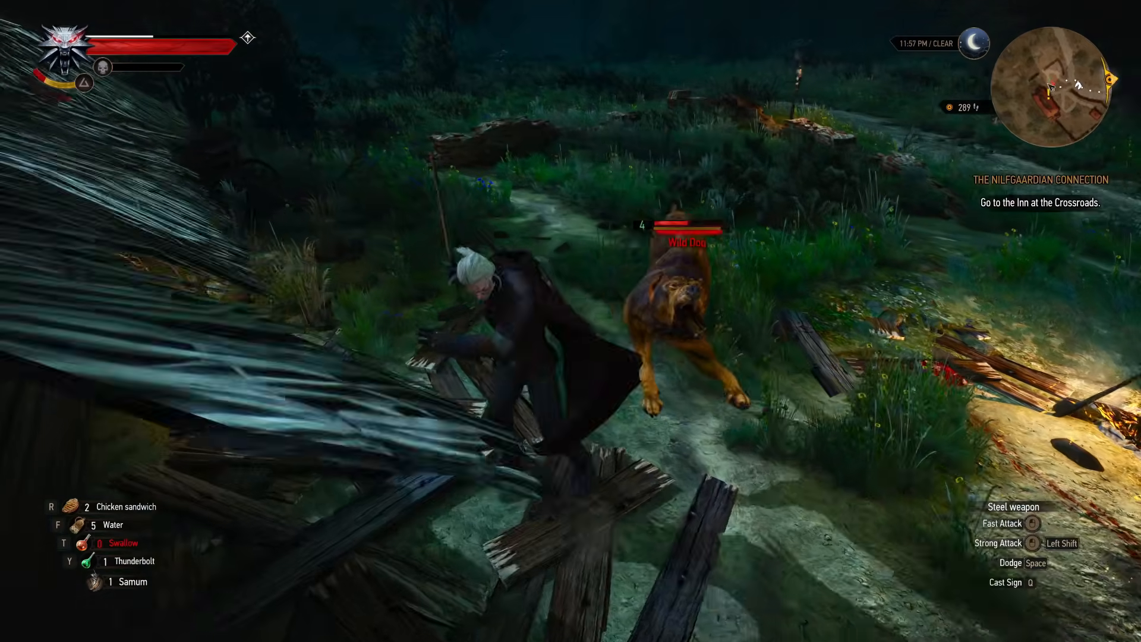
left_click(571, 321)
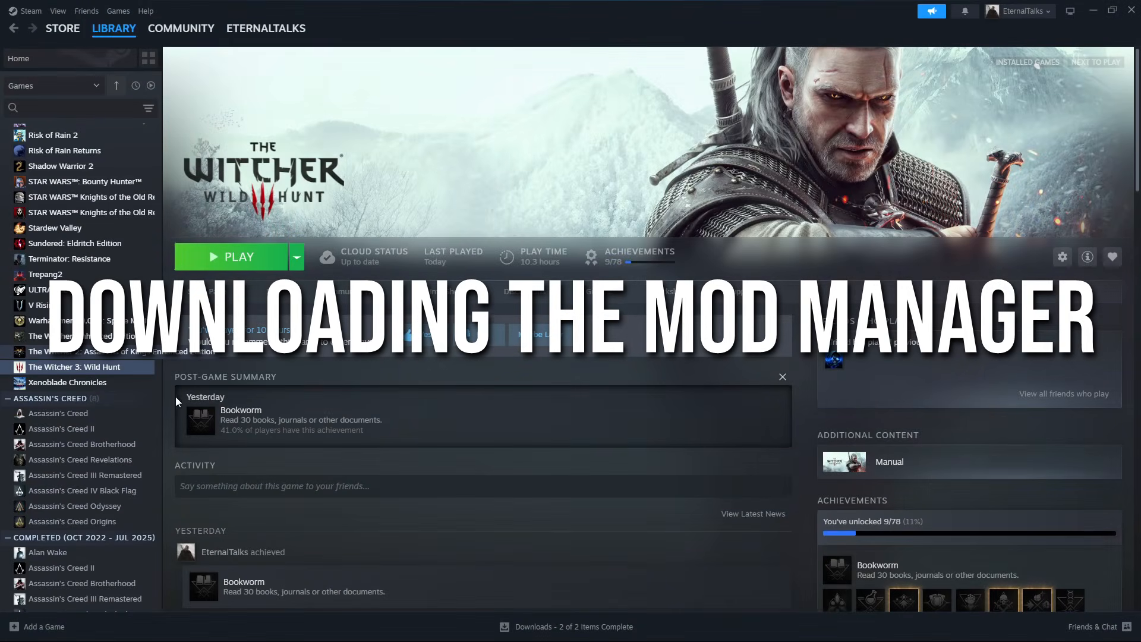
- Verify the integrity of The Witcher 3: Wild Hunt's installed game files in Steam
right_click(86, 365)
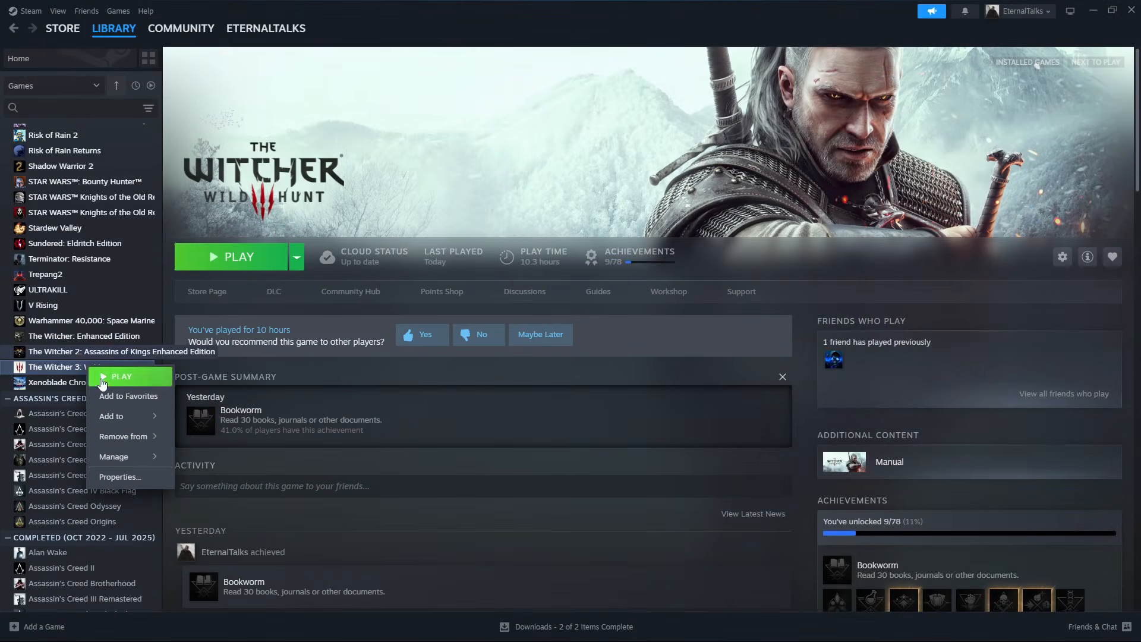
left_click(135, 479)
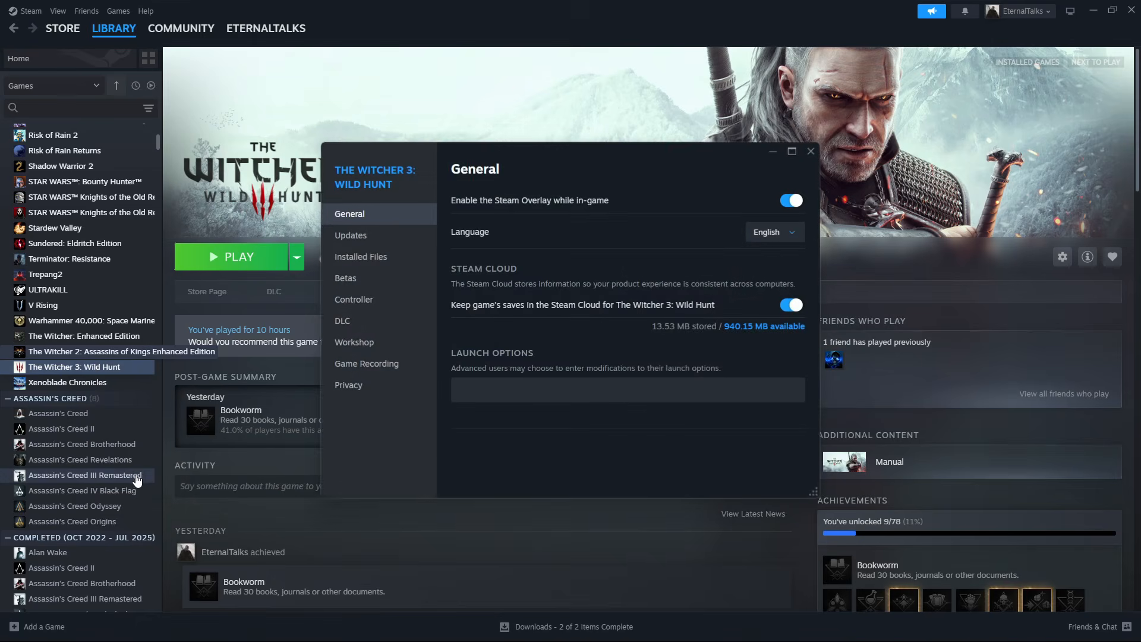
left_click(358, 257)
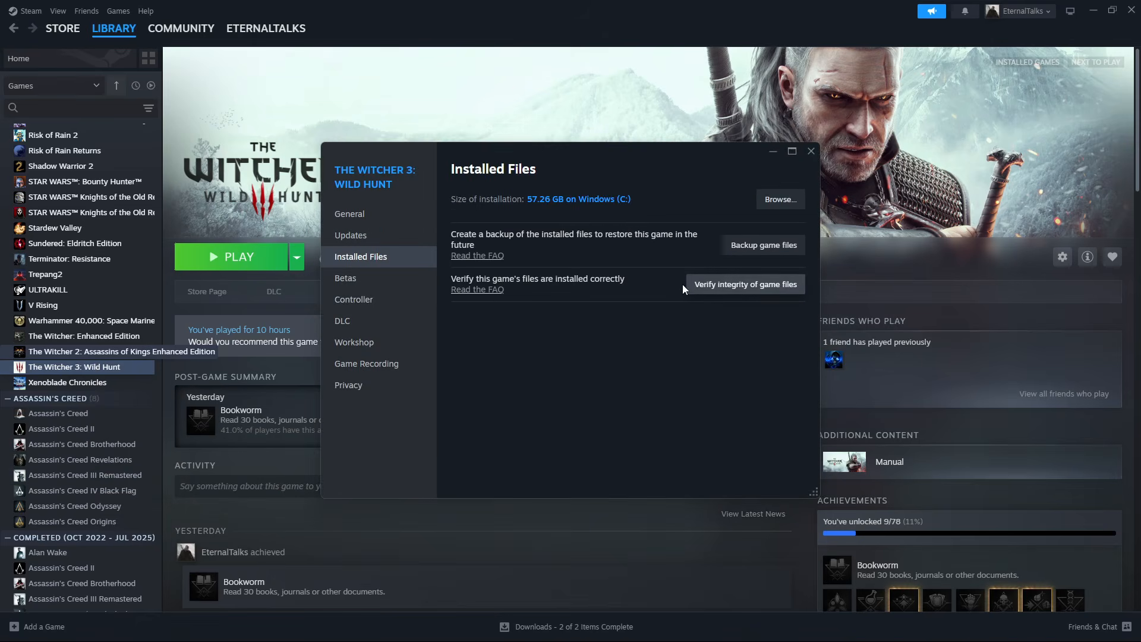
left_click(740, 288)
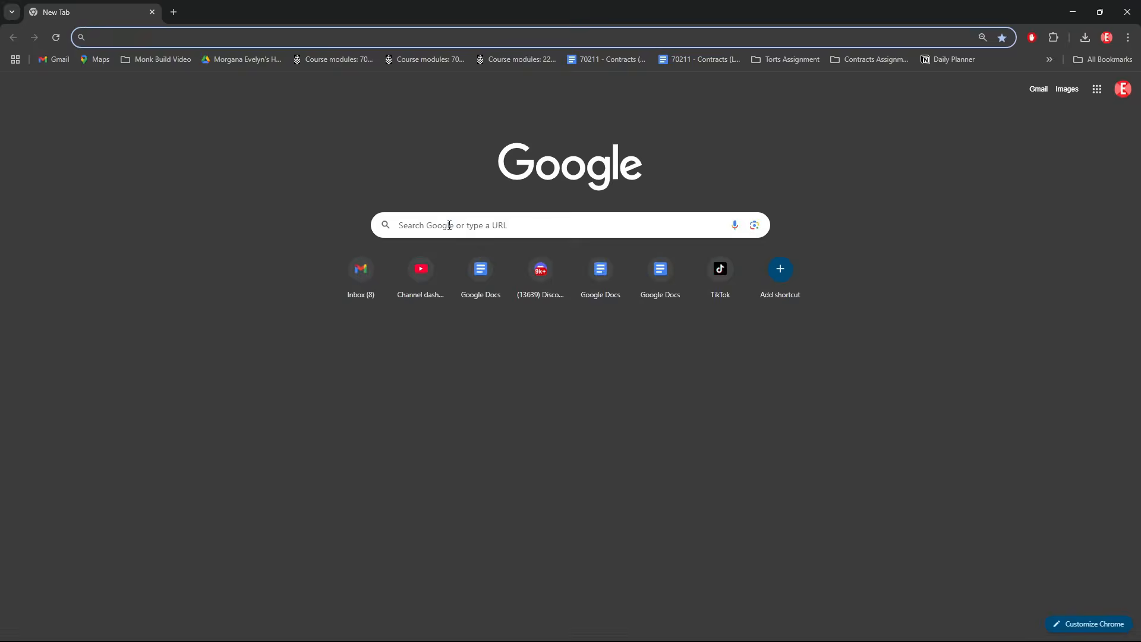
- Switch to Chrome, open the Nexus Mods website and show the account options
left_click(448, 225)
type("nexusmods")
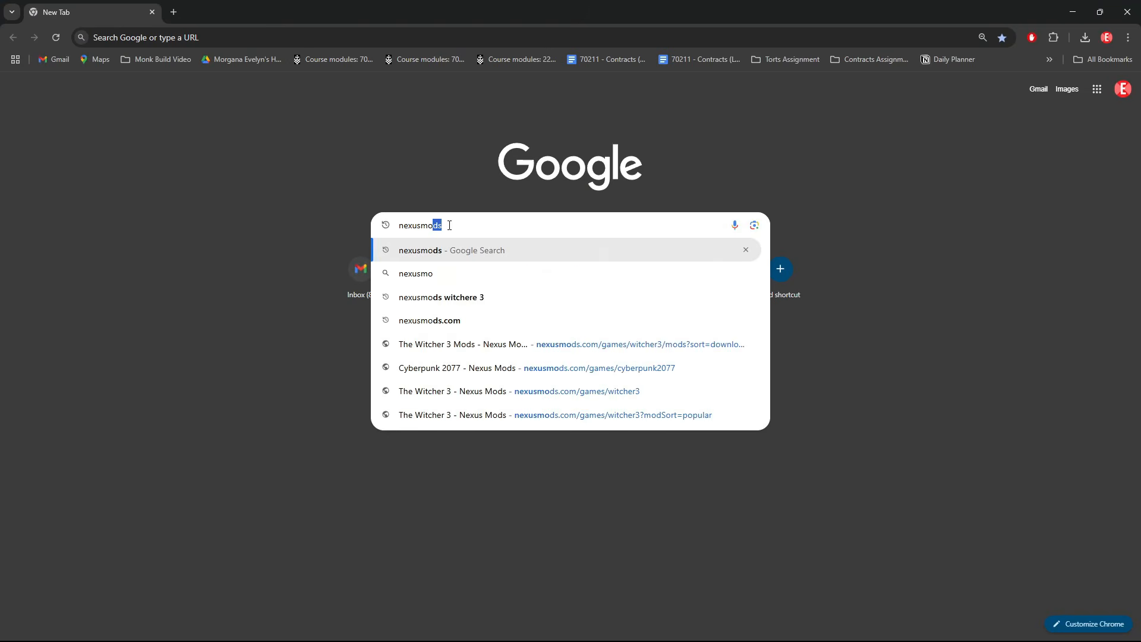
key("Return")
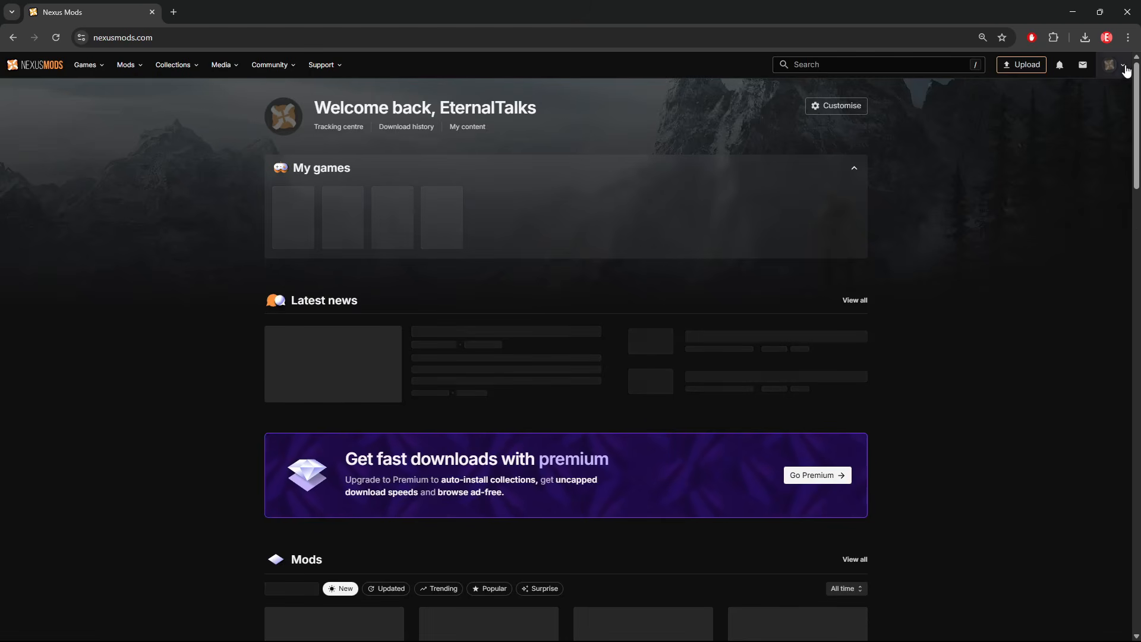
left_click(1109, 64)
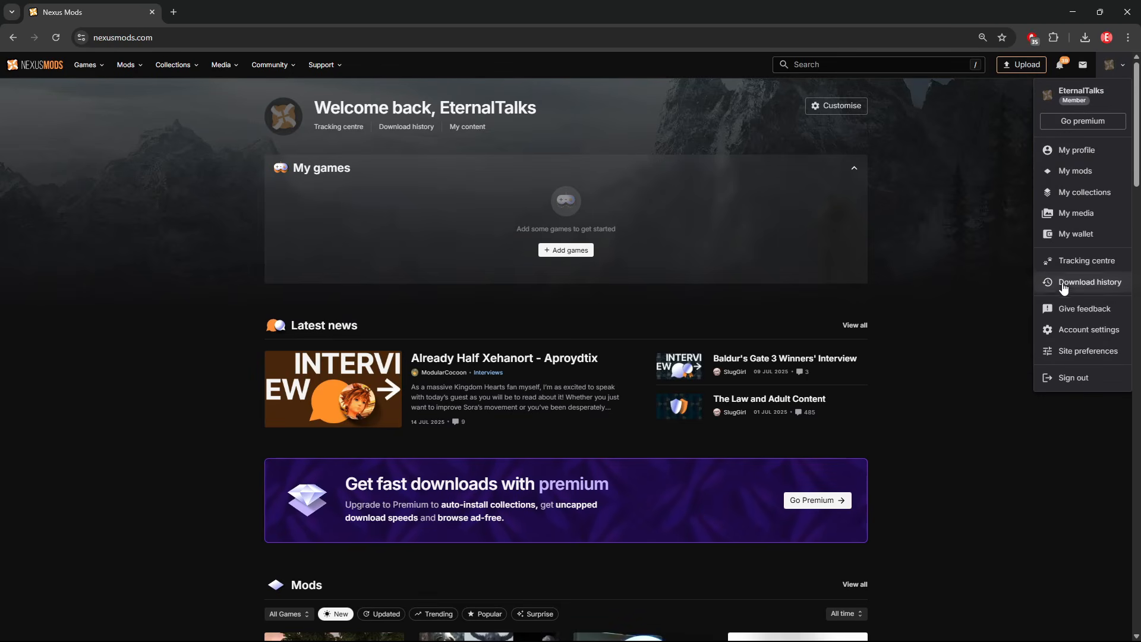
- Search Nexus Mods for "witcher 3" and open The Witcher 3 game page
left_click(883, 64)
type("witcher 3")
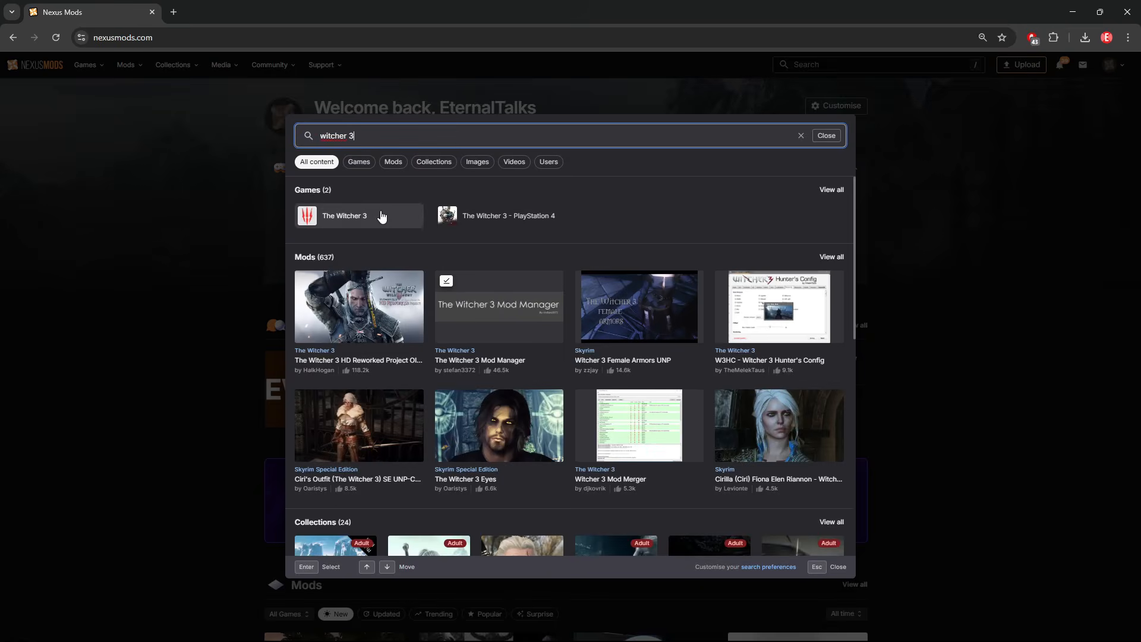
left_click(379, 212)
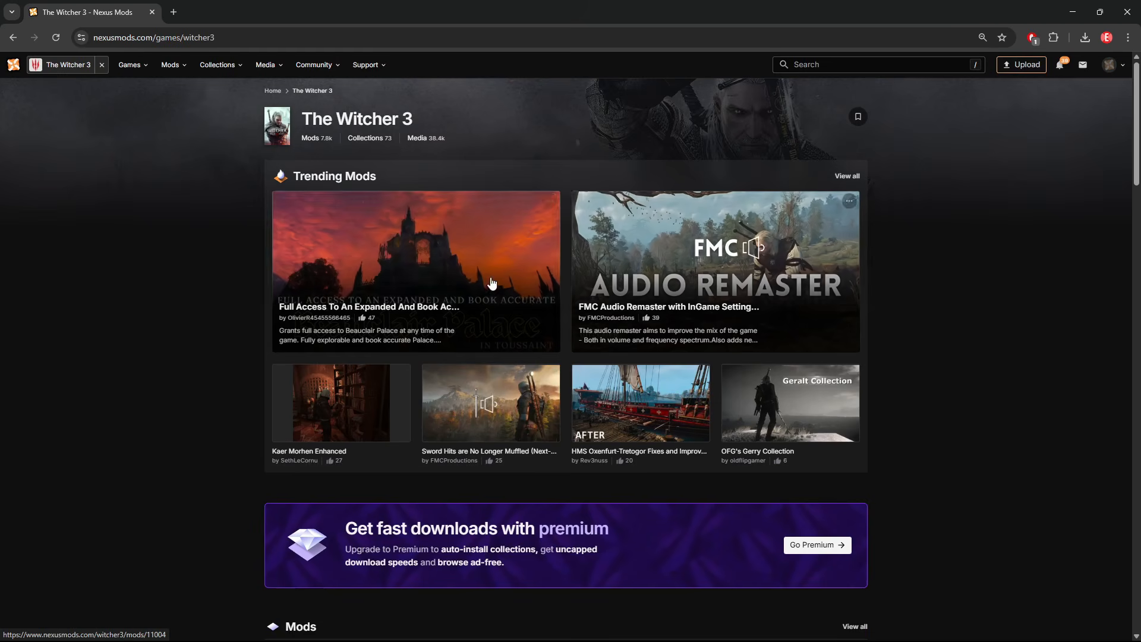
- Search The Witcher 3 content for "mod manager" and download The Witcher 3 Mod Manager zip using the slow download
left_click(854, 65)
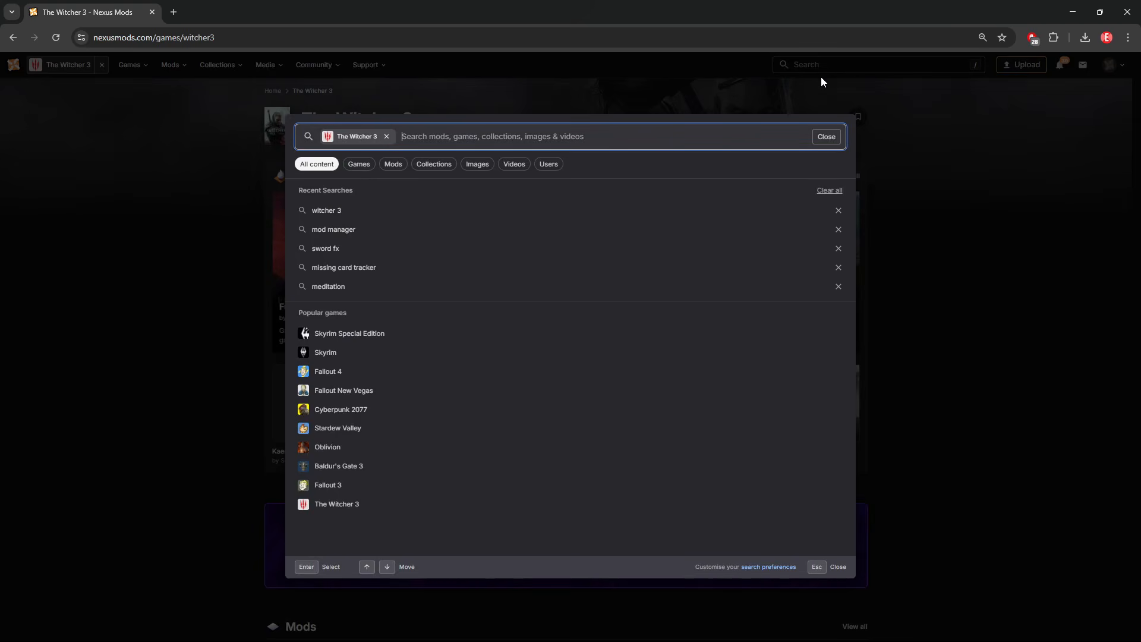
type("mod manager")
key("Return")
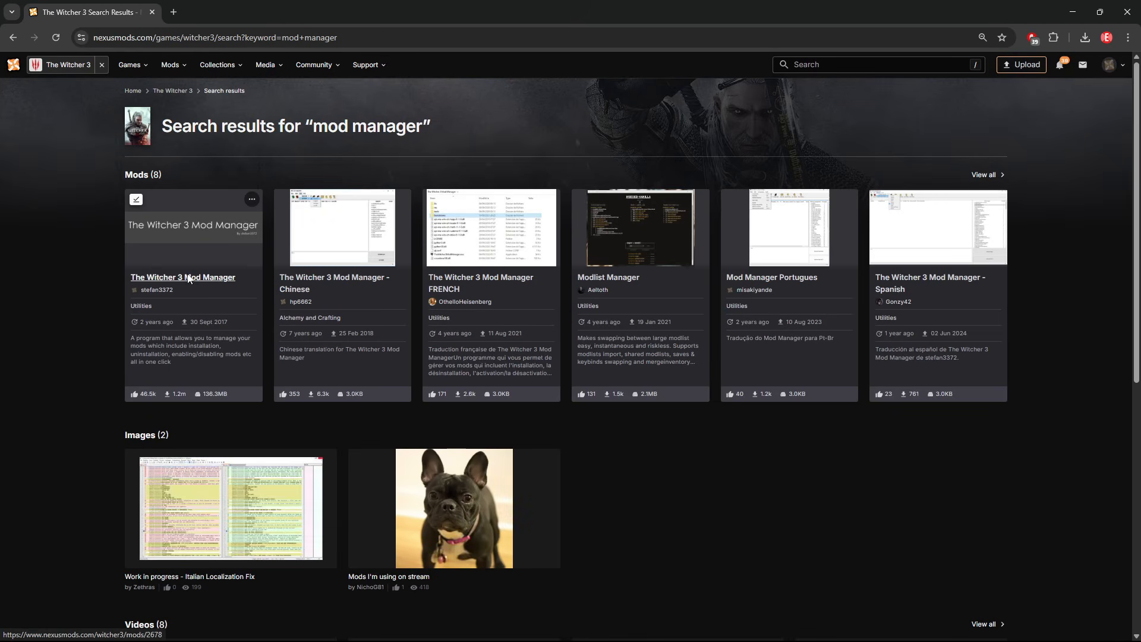
left_click(188, 279)
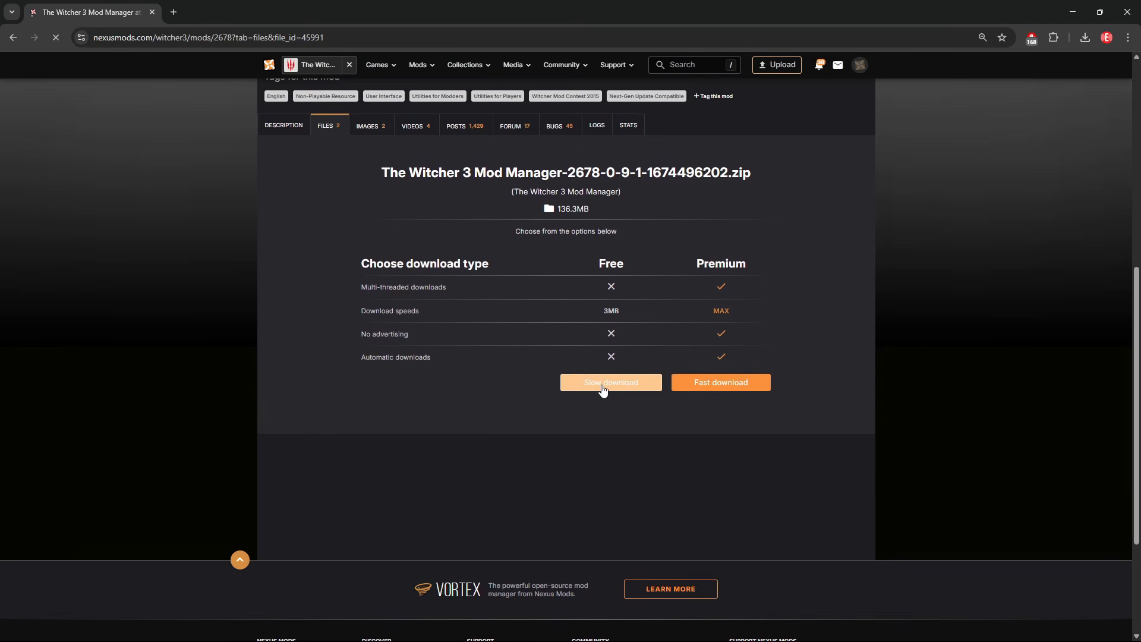
left_click(602, 384)
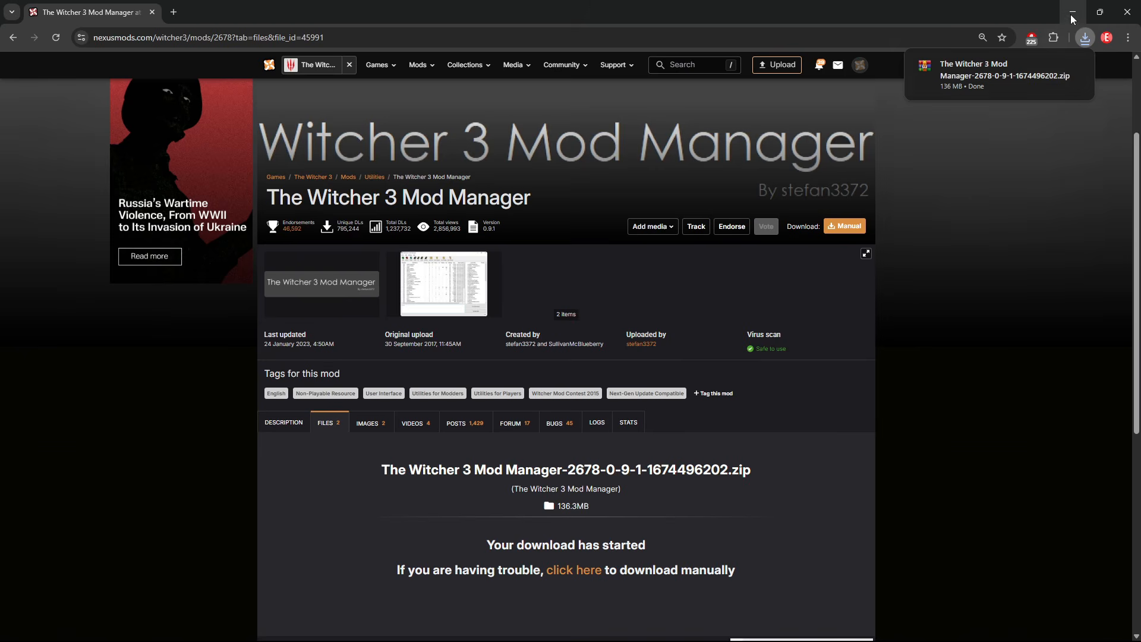
left_click(1072, 12)
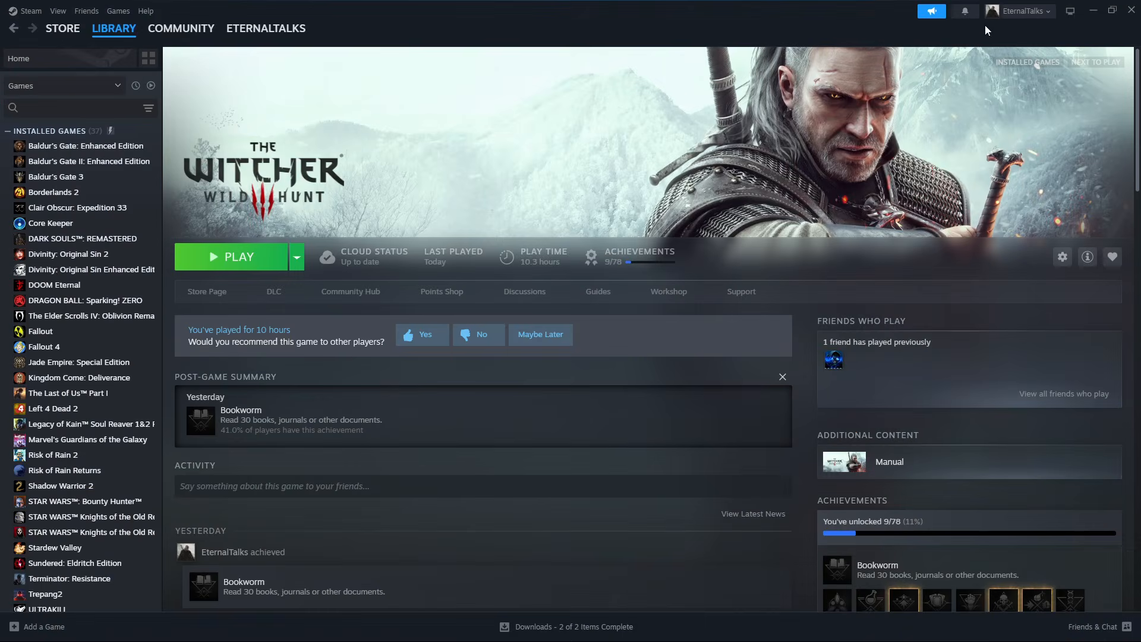
- Switch to File Explorer and extract the downloaded The Witcher 3 Mod Manager zip within the Downloads folder
left_click(455, 629)
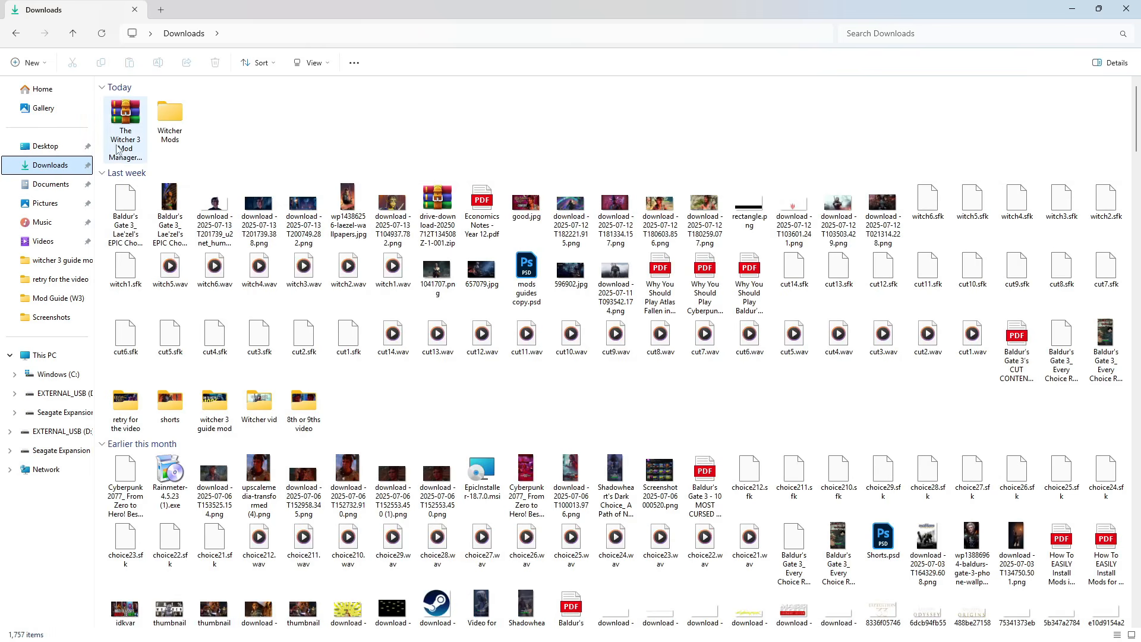
right_click(123, 148)
left_click(184, 248)
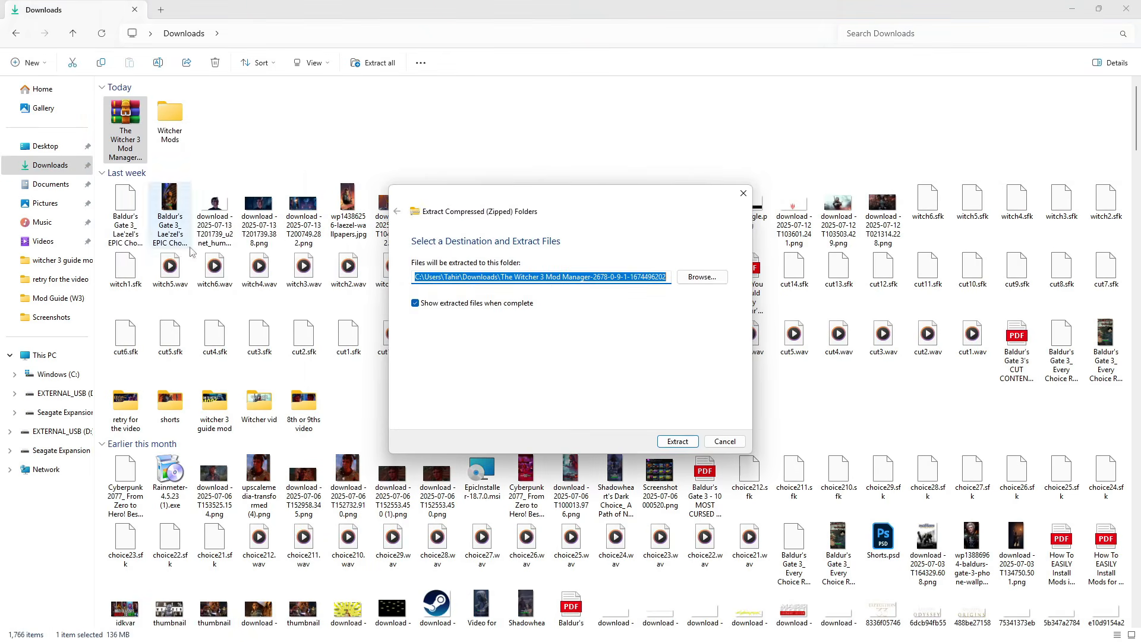
left_click(670, 442)
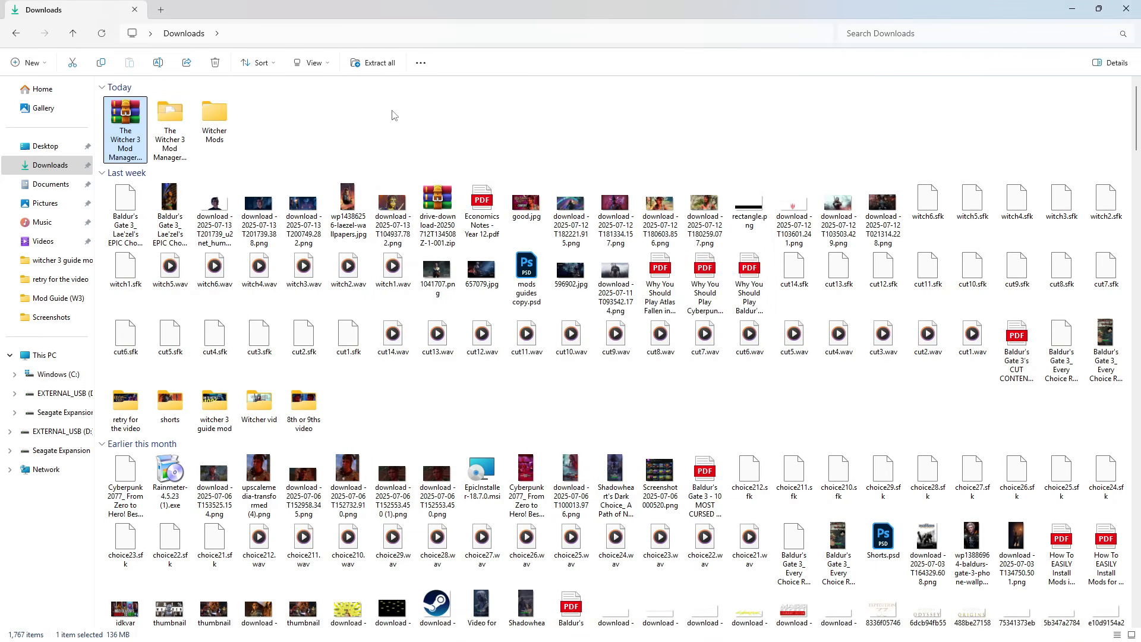
- Arrange the Downloads folder side by side with The Witcher 3 installation folder, browsing to its local files from Steam
mouse_move(1099, 18)
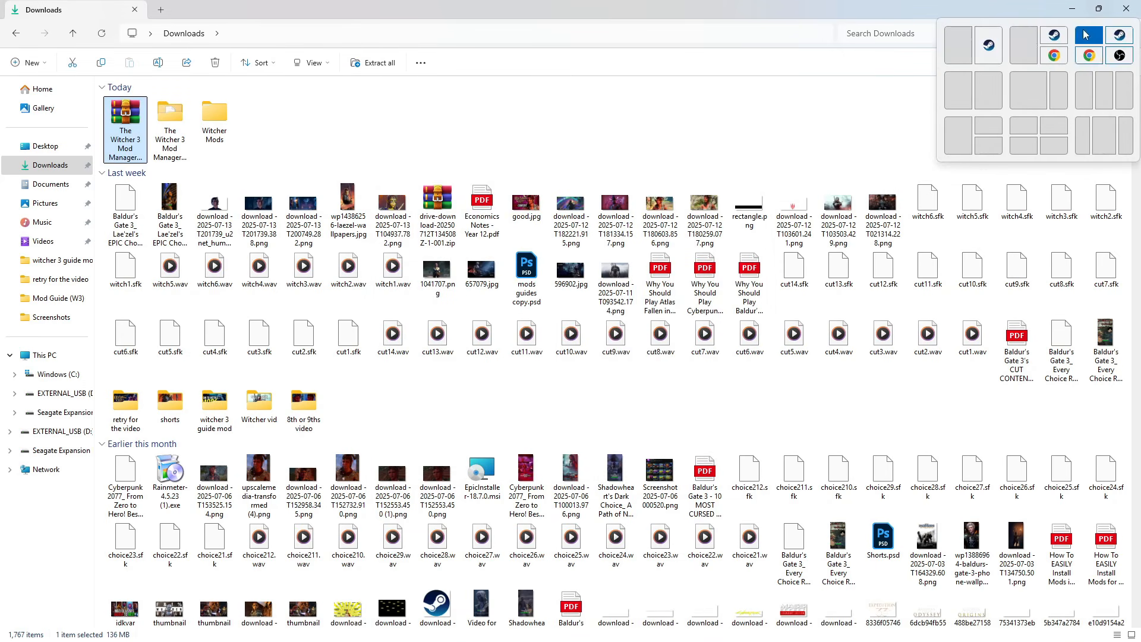
left_click(958, 59)
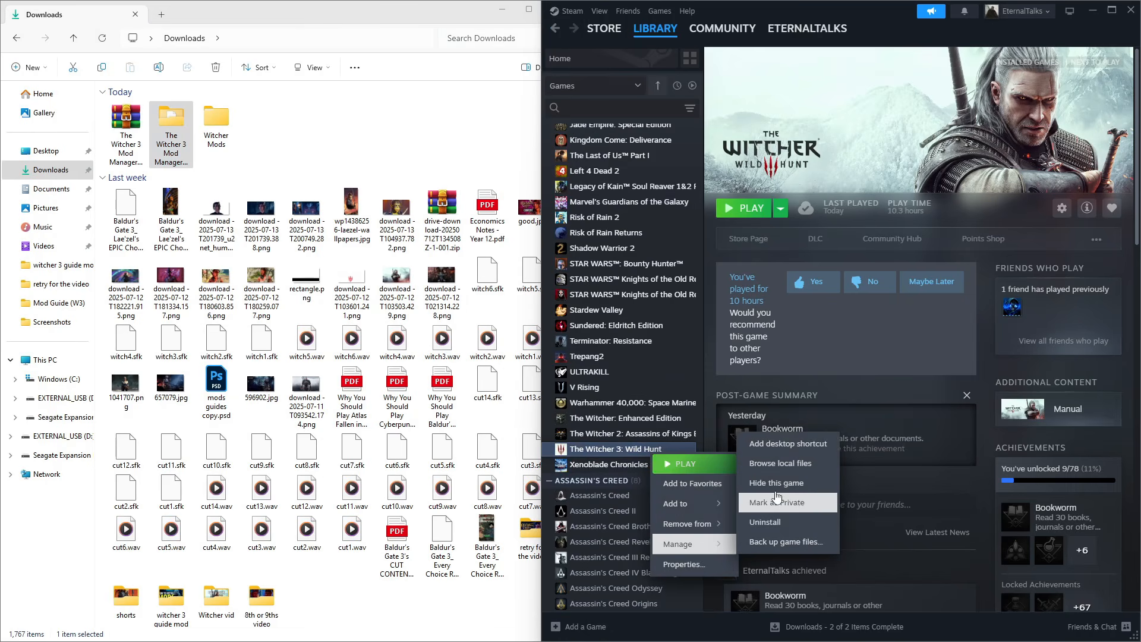
left_click(775, 466)
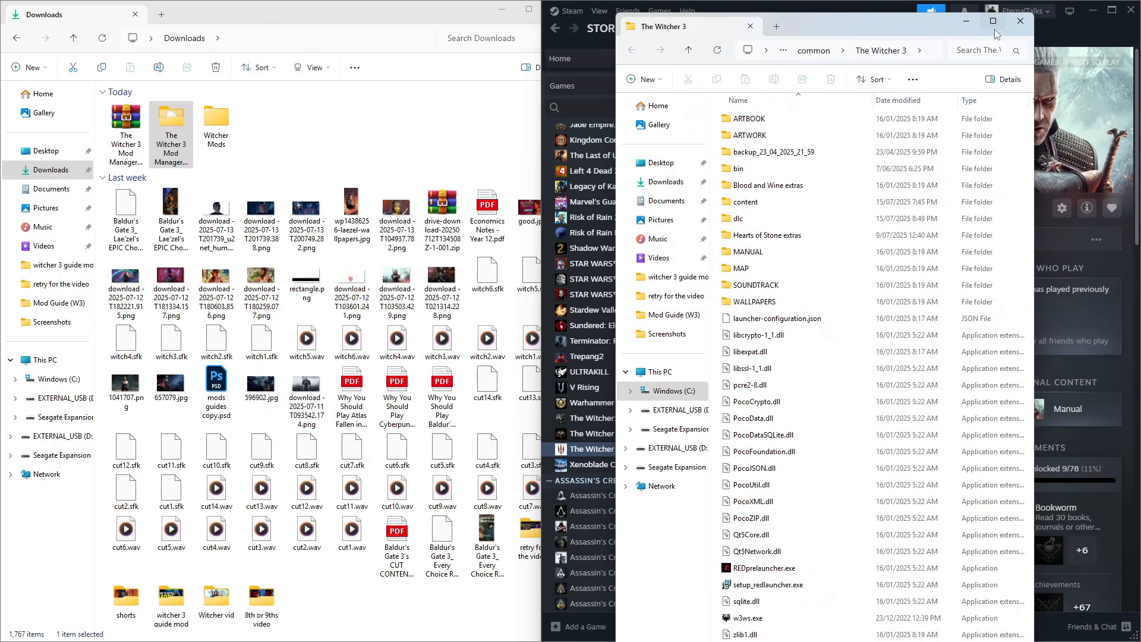
mouse_move(996, 33)
left_click(989, 65)
left_click(351, 178)
- Move the extracted mod manager folder into The Witcher 3 installation folder and launch the mod manager from it
left_click_drag(181, 138, 1057, 257)
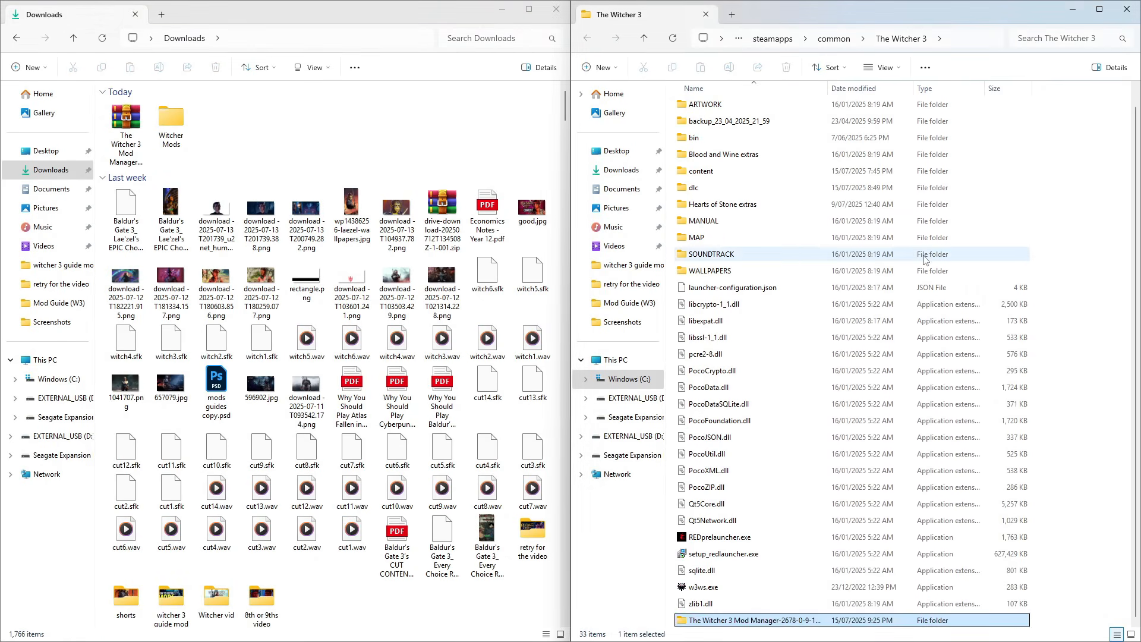
double_click(765, 621)
double_click(735, 239)
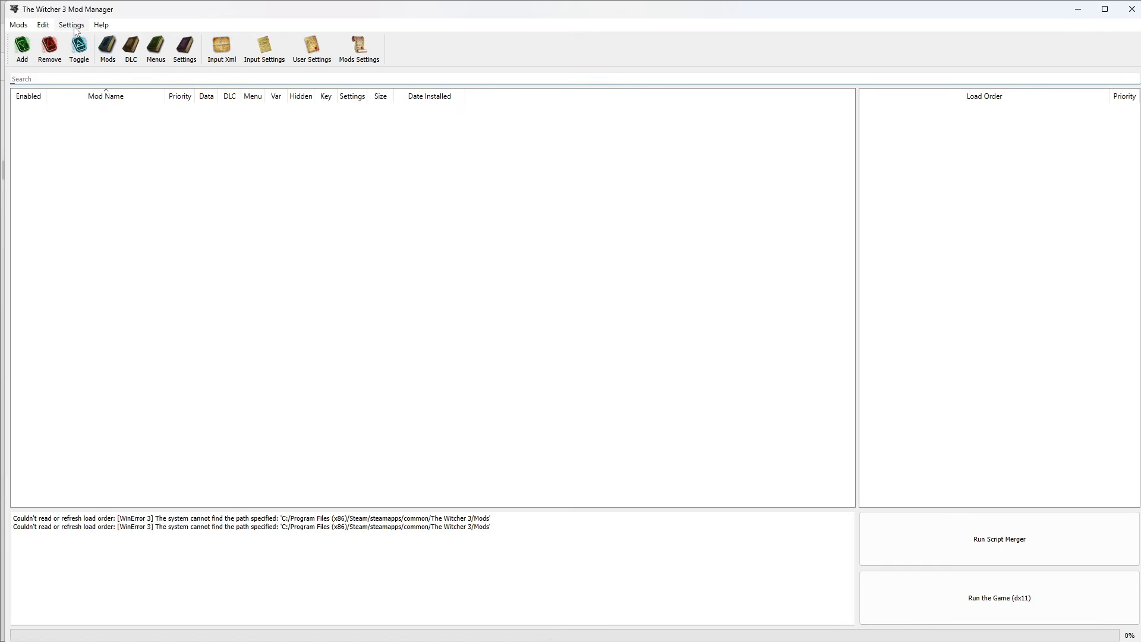
left_click(74, 26)
mouse_move(81, 39)
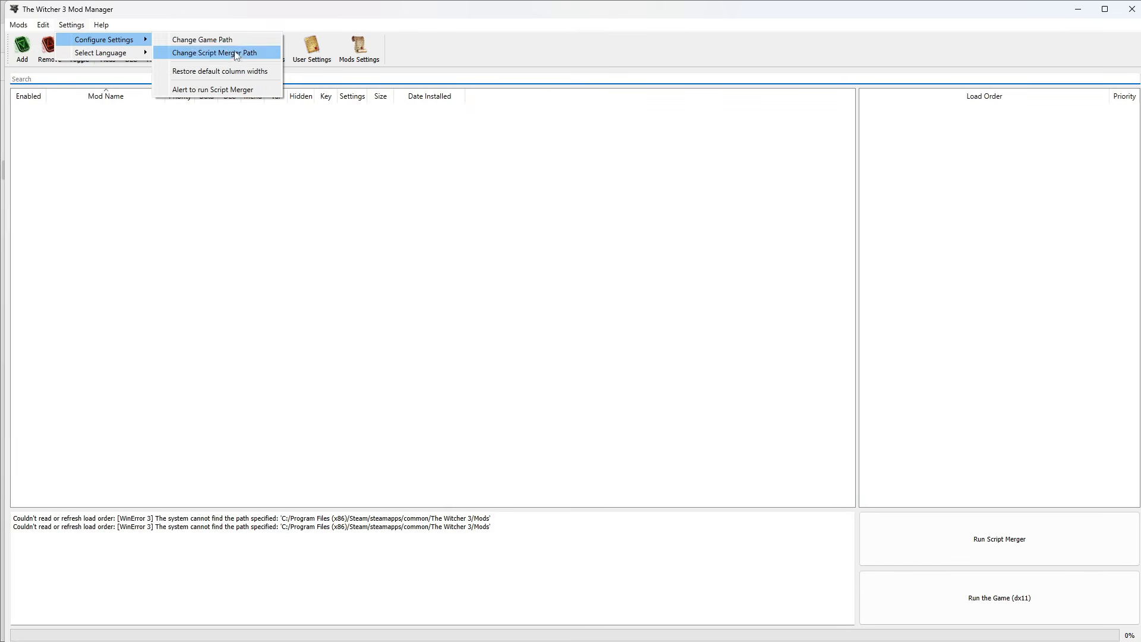
left_click(230, 75)
- Change the mod manager's game path to witcher3.exe in The Witcher 3's bin/x64 folder
left_click(76, 27)
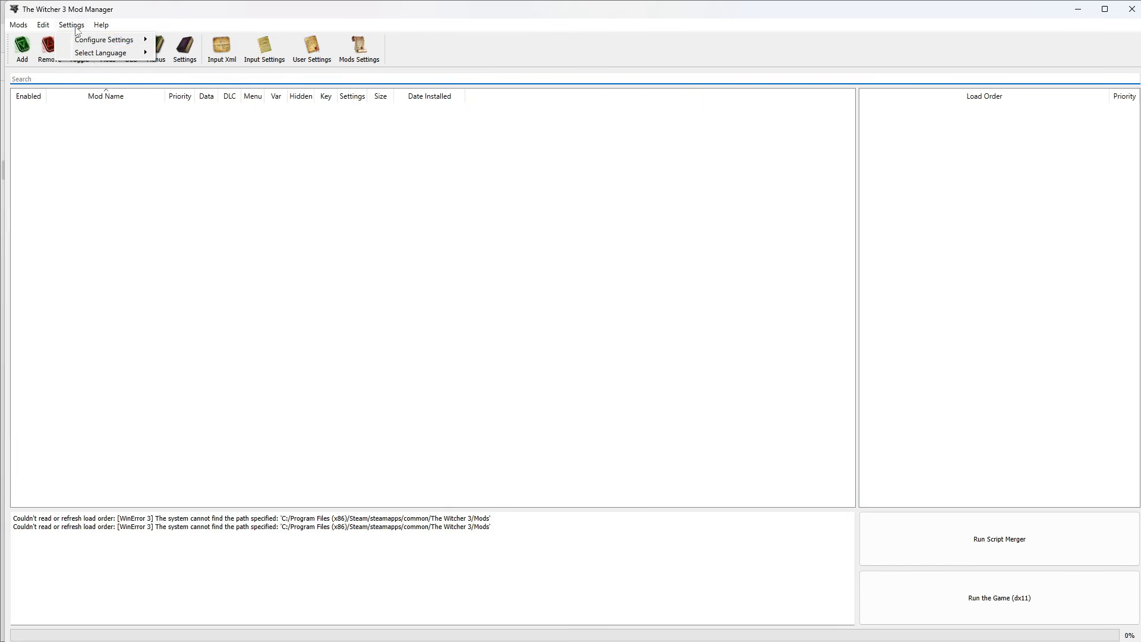
mouse_move(81, 43)
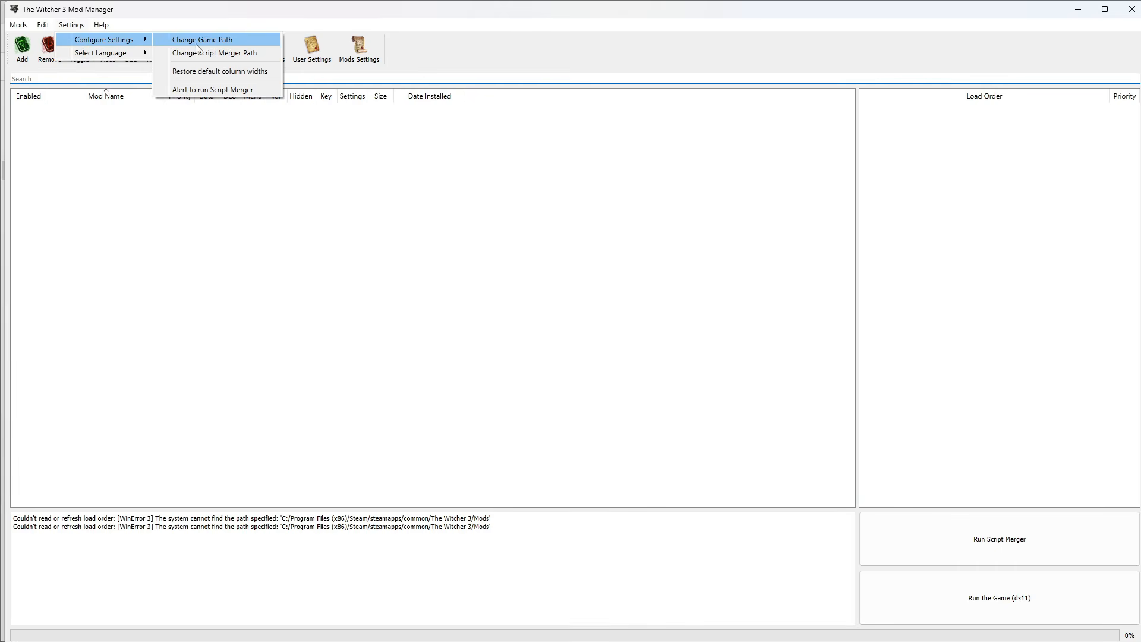
left_click(218, 42)
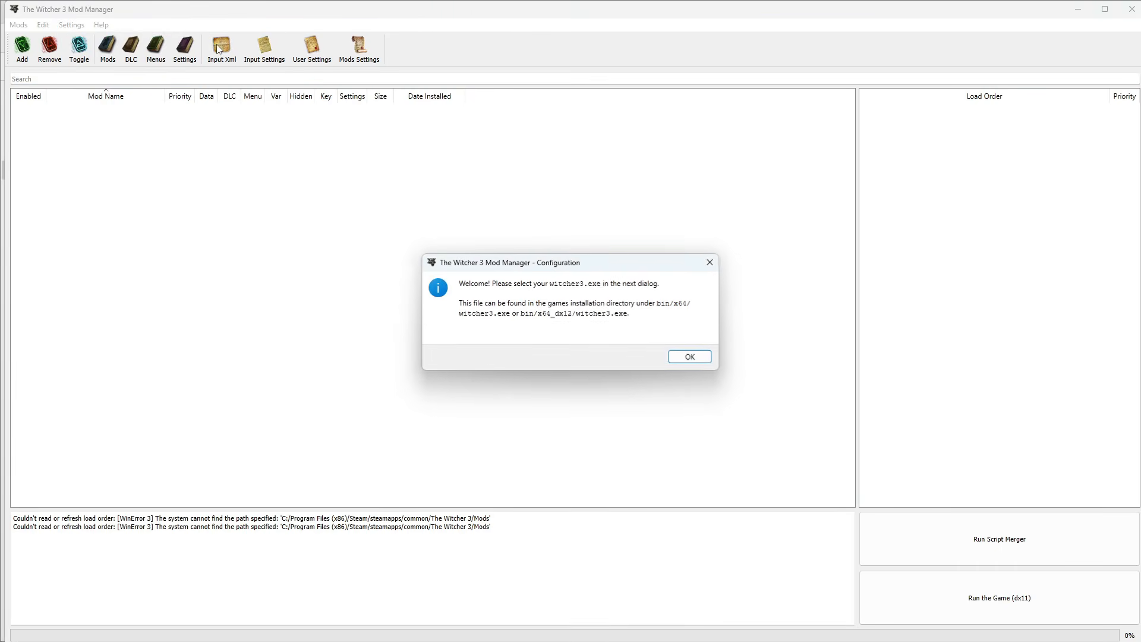
left_click(696, 359)
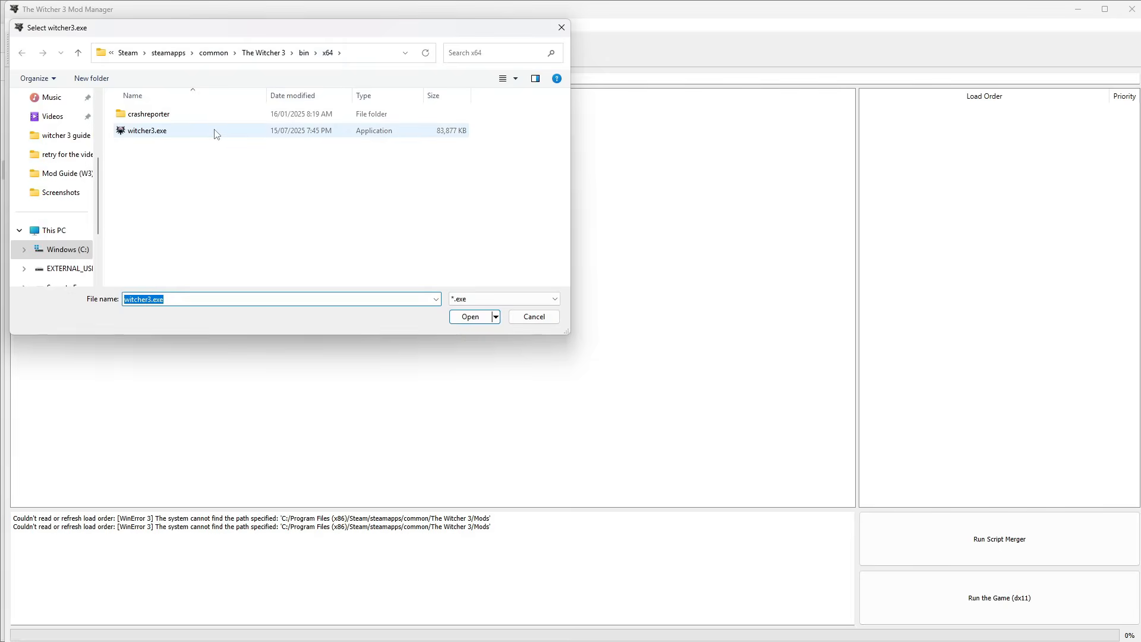
left_click(198, 131)
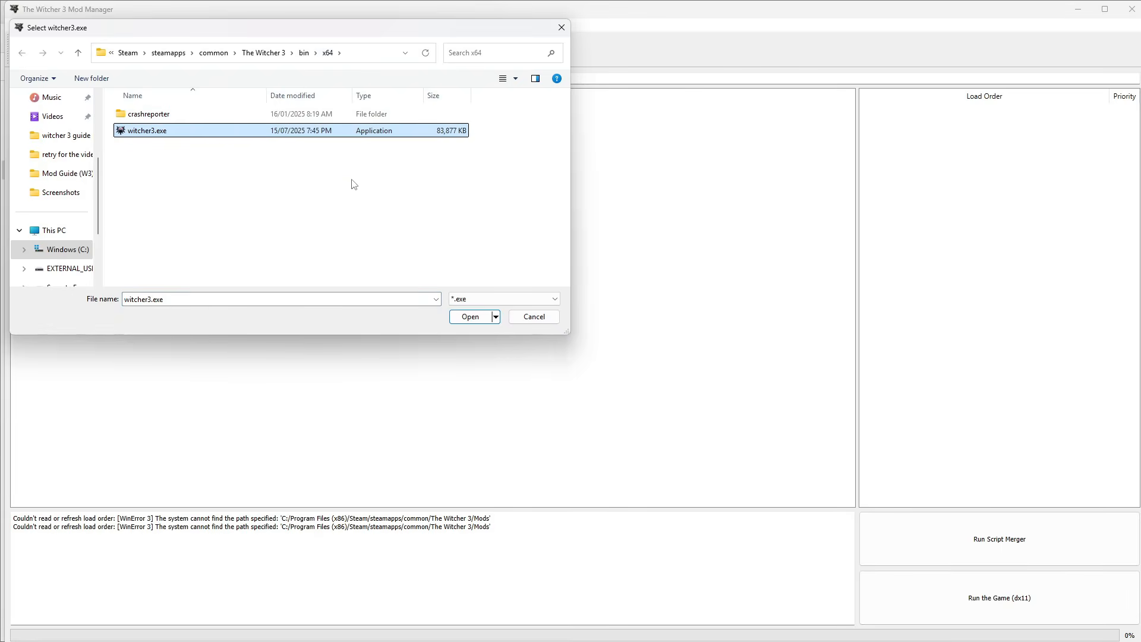
left_click(472, 321)
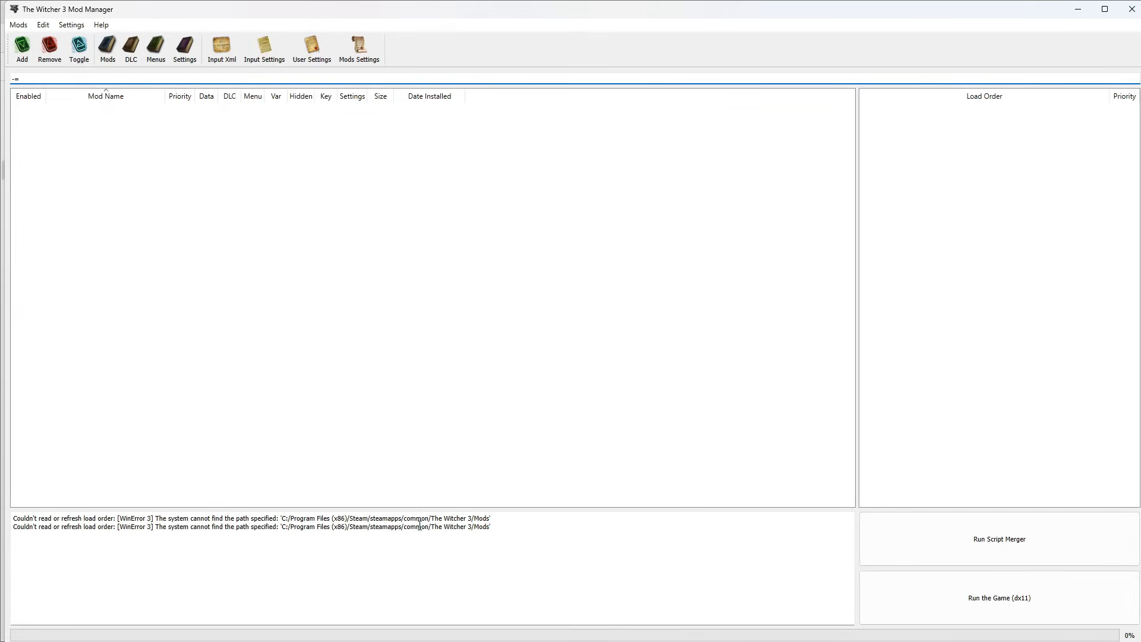
- Switch to Chrome and search Nexus Mods for "script merger" within The Witcher 3, opening the Script Merger mod page
mouse_move(435, 637)
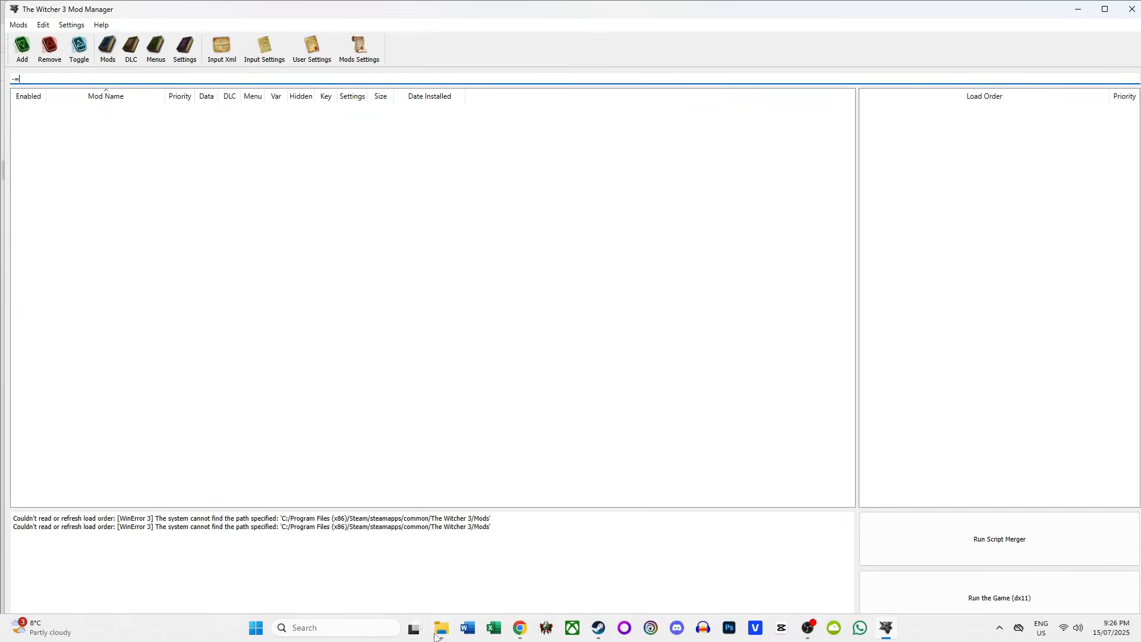
left_click(520, 628)
left_click(695, 61)
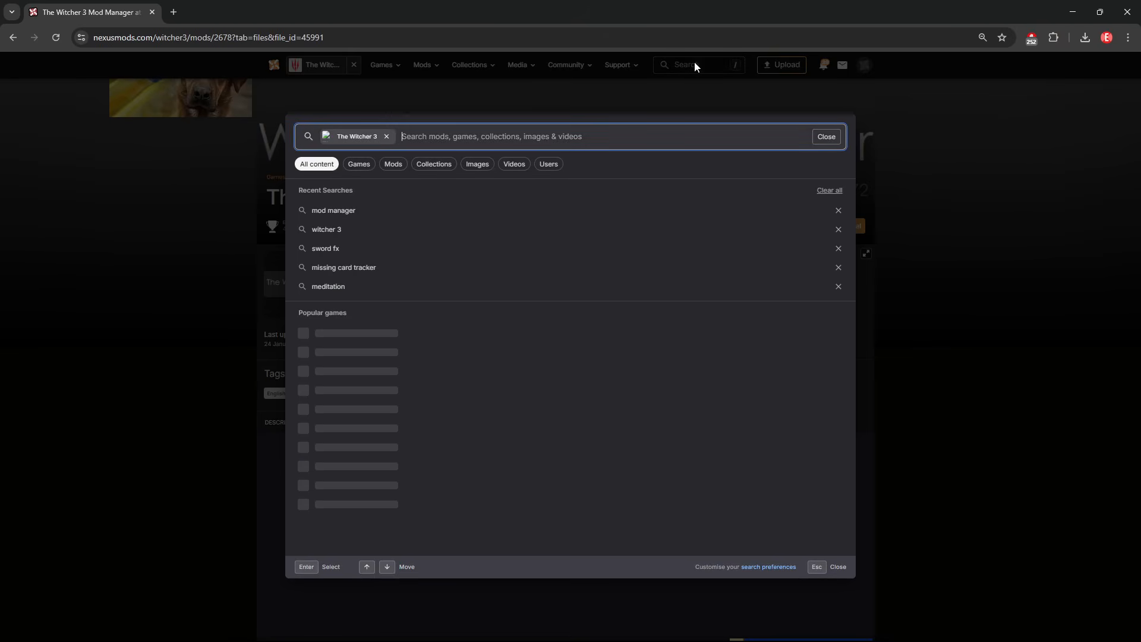
type("script merge")
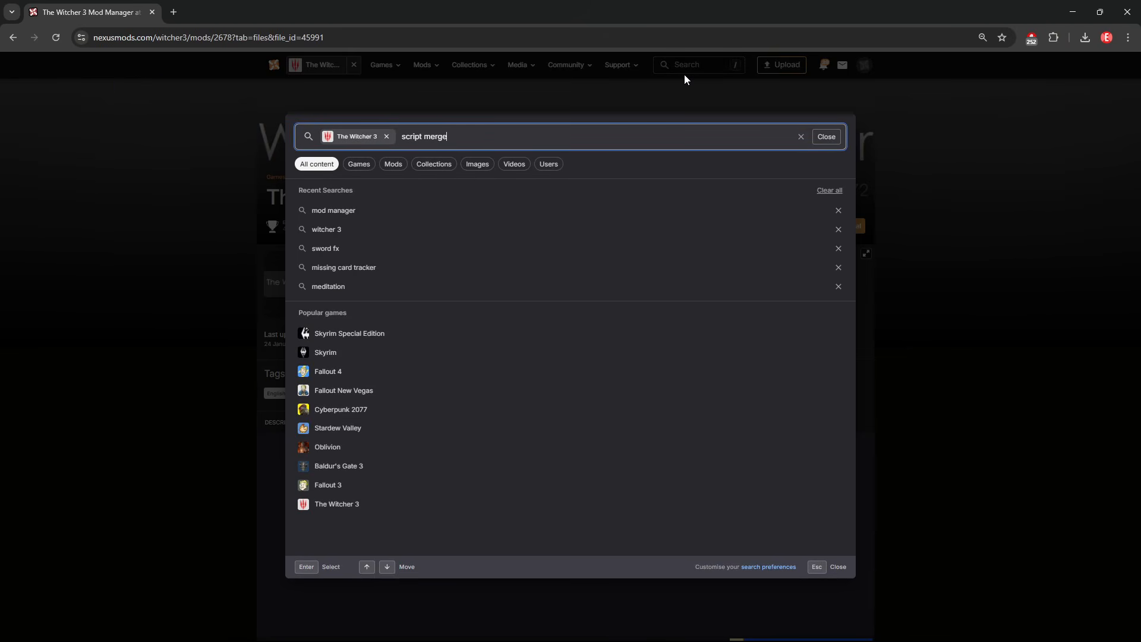
type("r")
key("Return")
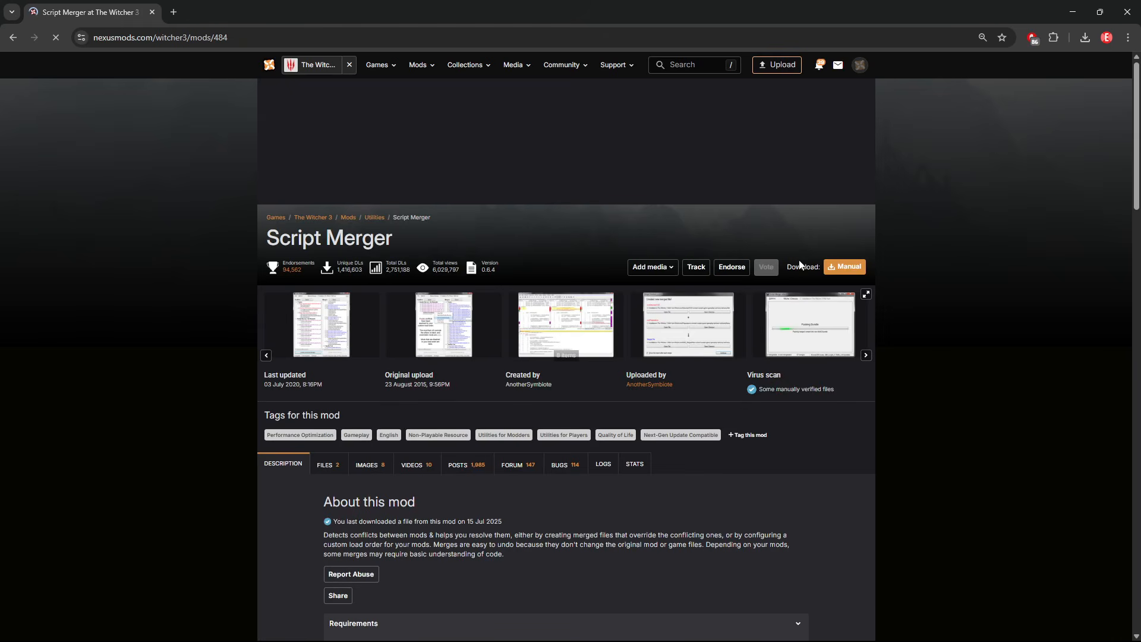
- Download the Witcher Script Merger v0.6.5 archive manually, using the free slow download
left_click(846, 274)
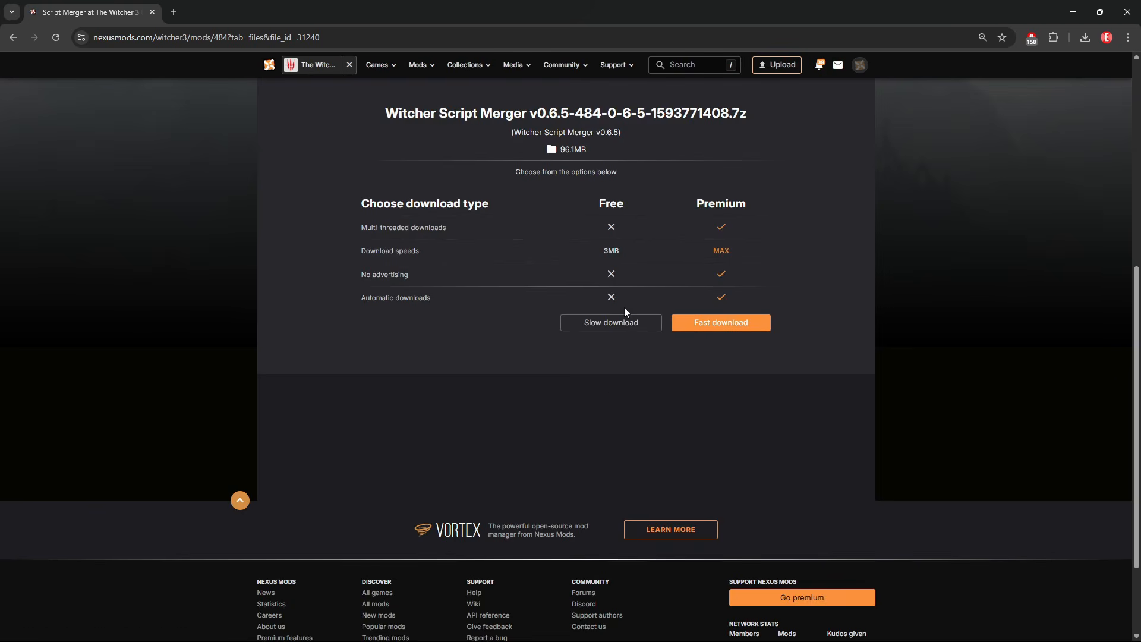
left_click(616, 324)
scroll(604, 337, "up", 4)
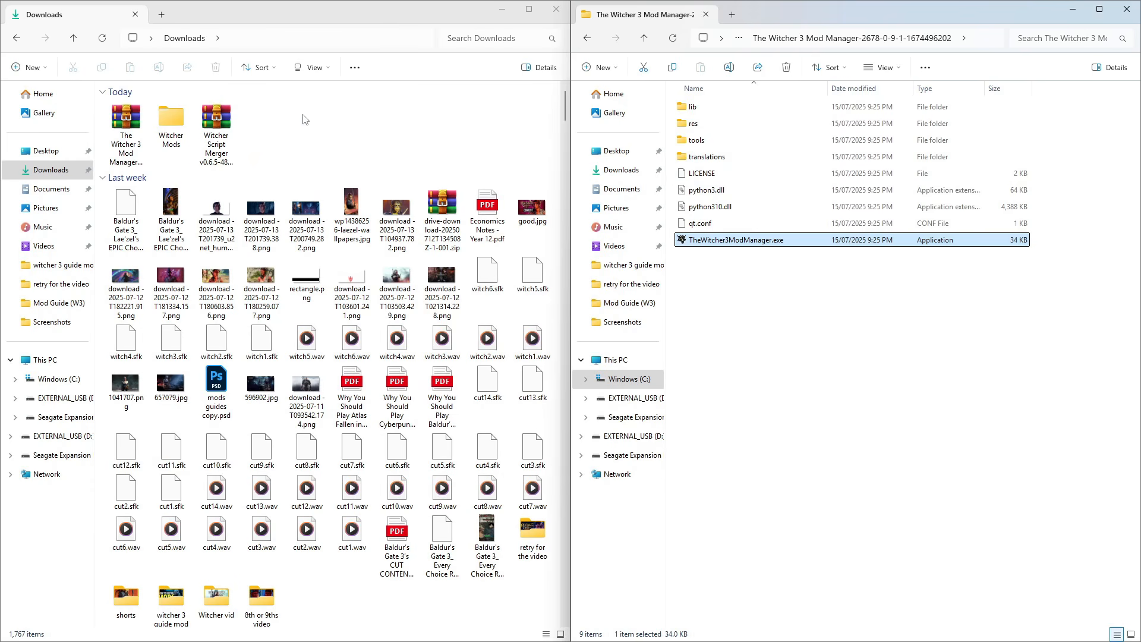
- In File Explorer, extract the Witcher Script Merger archive in Downloads and move the extracted folder into The Witcher 3 installation folder
right_click(218, 140)
left_click(286, 265)
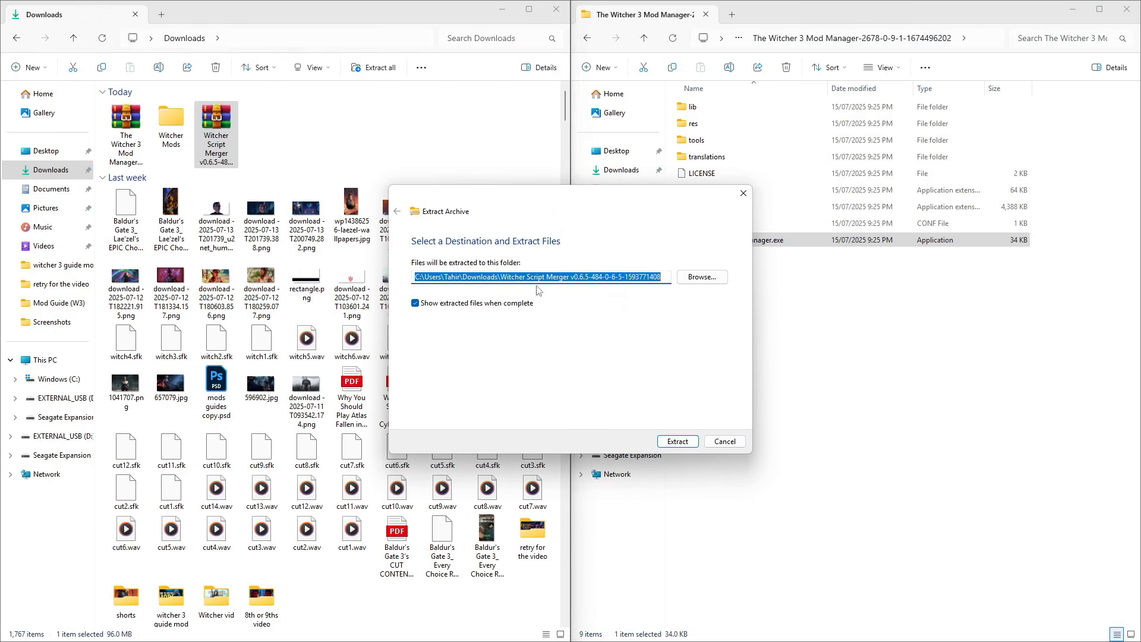
left_click(686, 446)
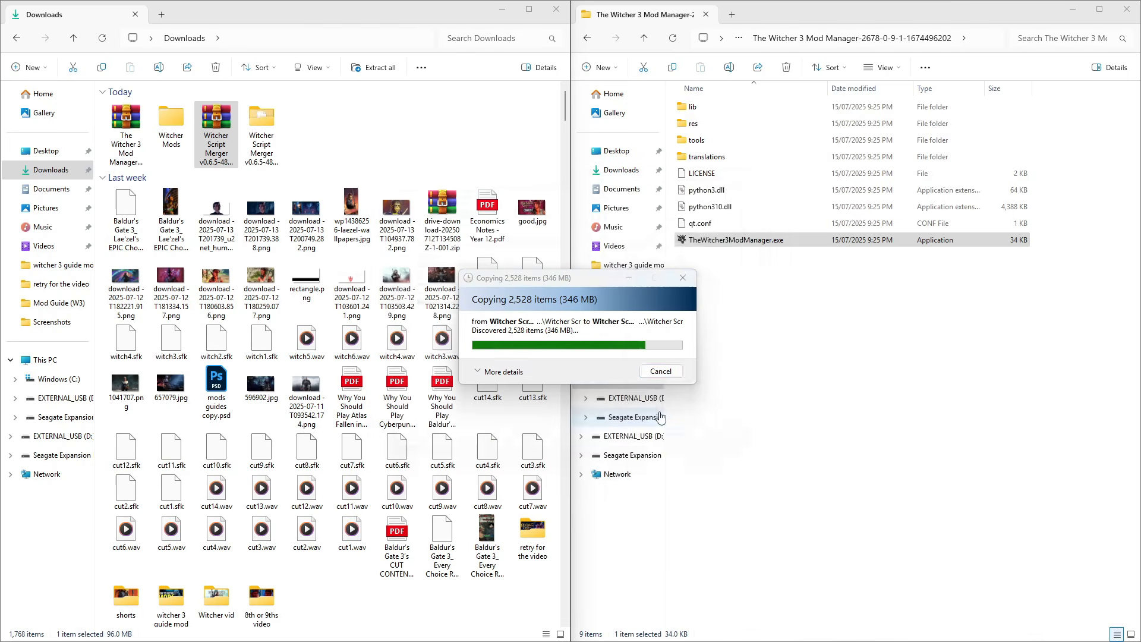
left_click(1034, 8)
left_click(587, 38)
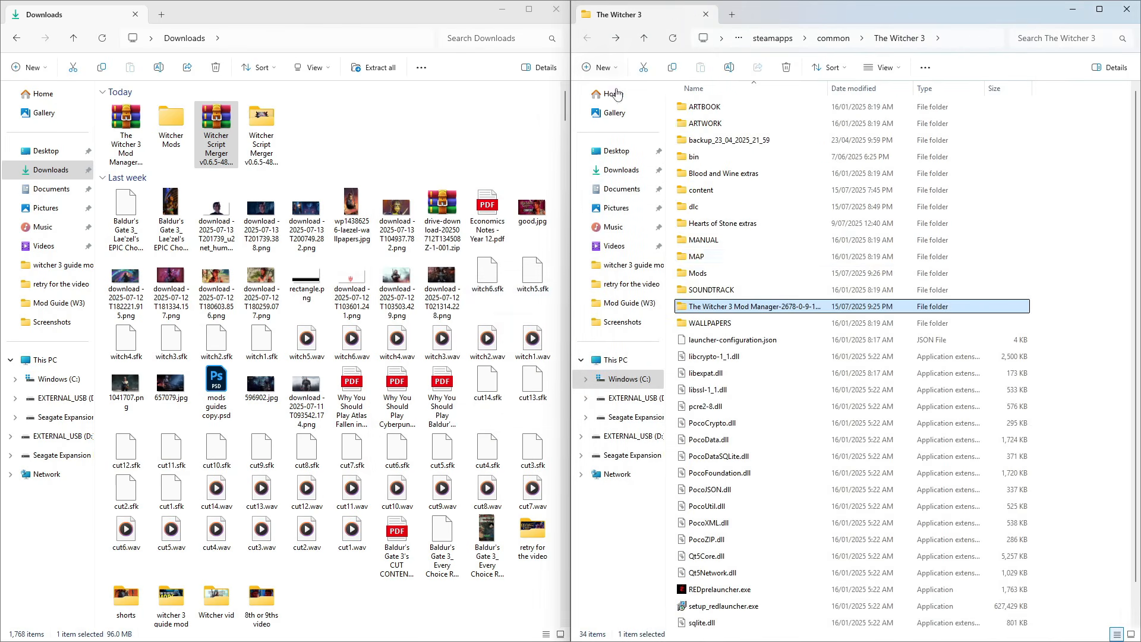
left_click_drag(262, 131, 1067, 313)
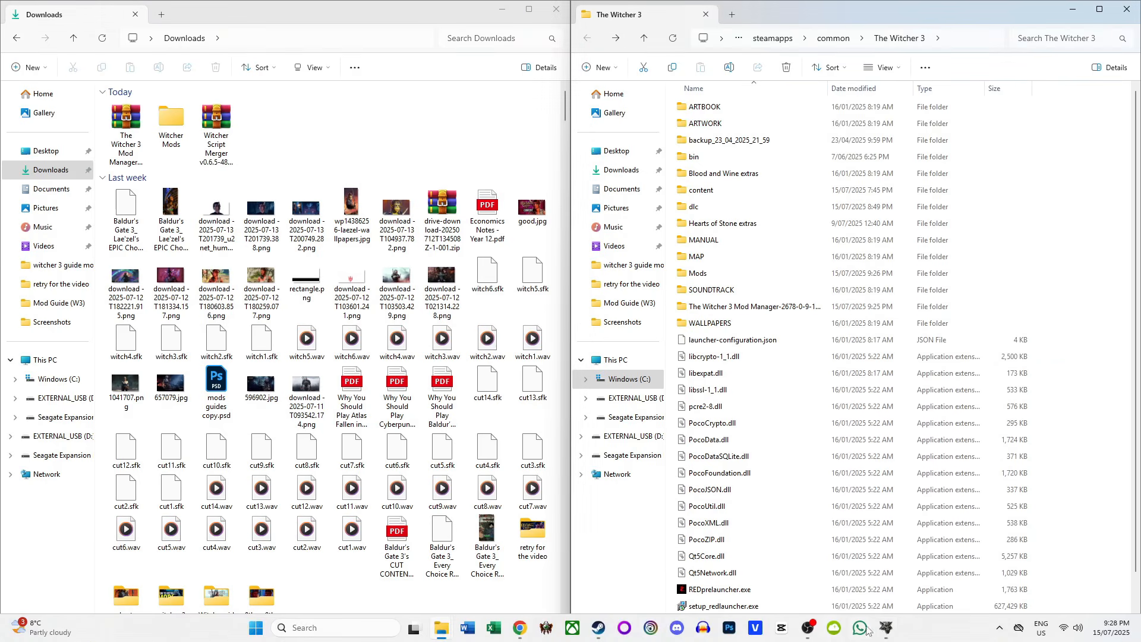
- Switch to The Witcher 3 Mod Manager and change its Script Merger path to WitcherScriptMerger.exe in the Witcher Script Merger folder
left_click(884, 633)
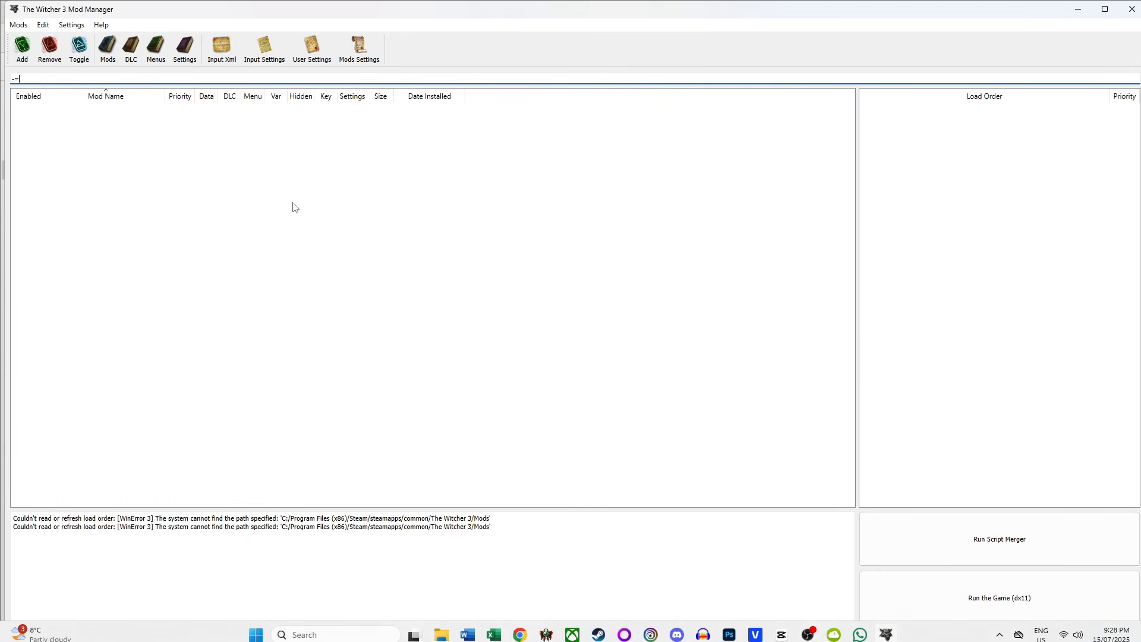
left_click(71, 25)
mouse_move(104, 40)
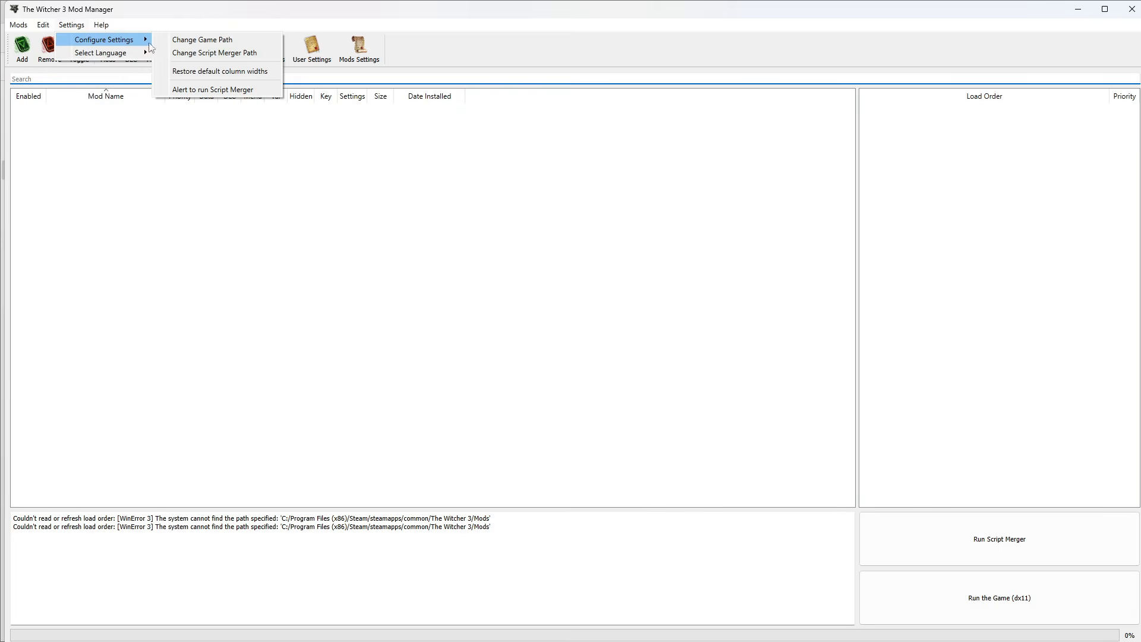
left_click(232, 54)
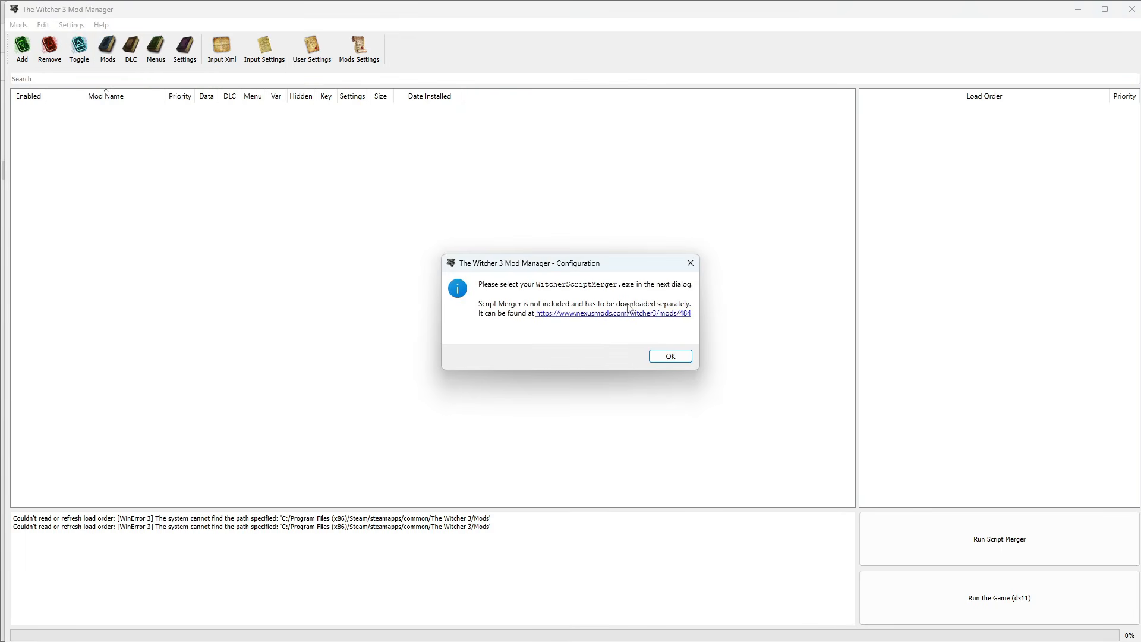
left_click(671, 357)
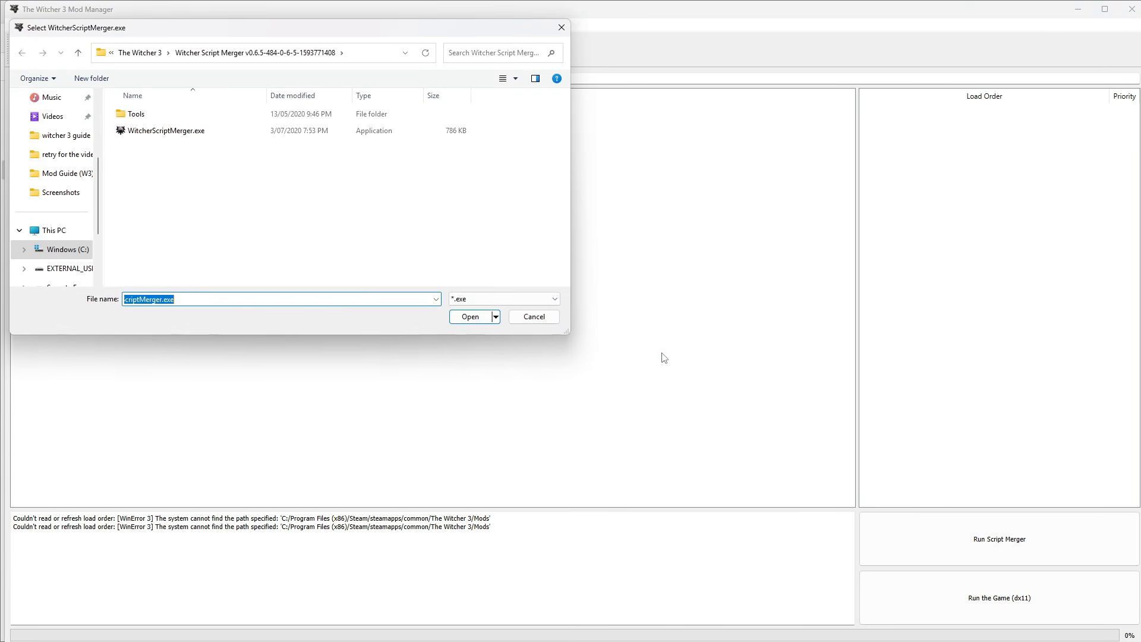
left_click(219, 132)
left_click(143, 53)
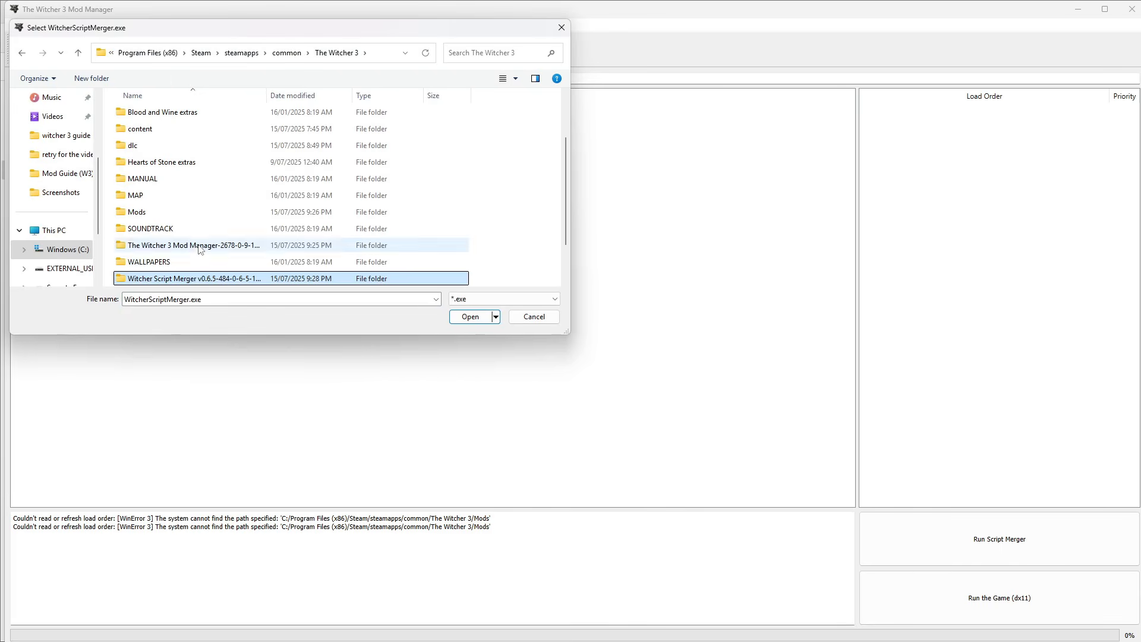
double_click(198, 279)
left_click(162, 132)
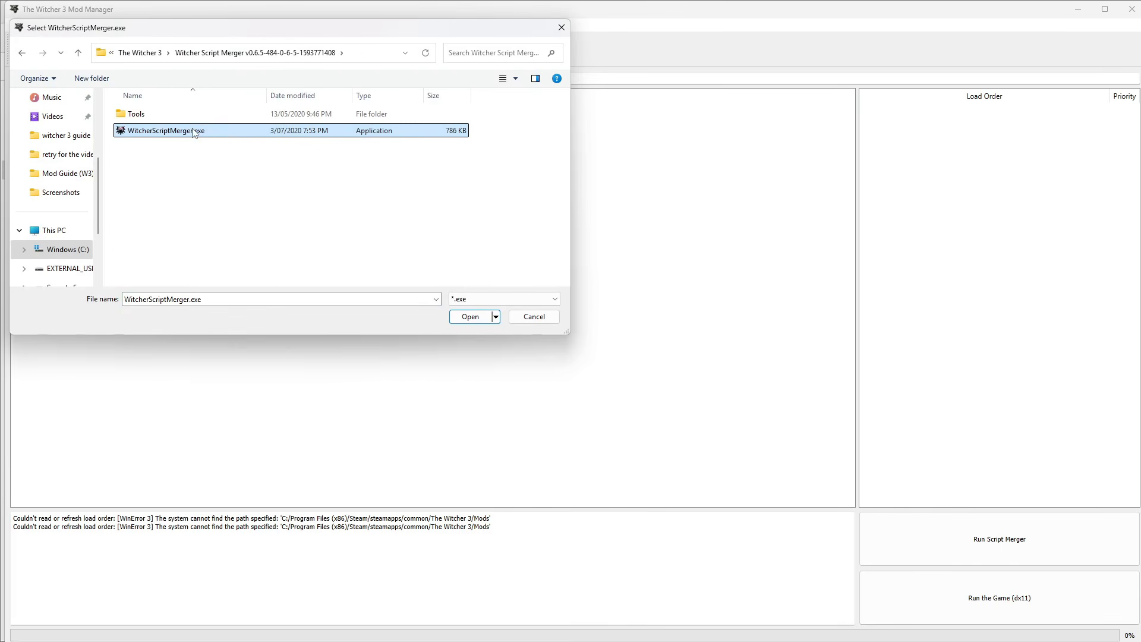
left_click(468, 317)
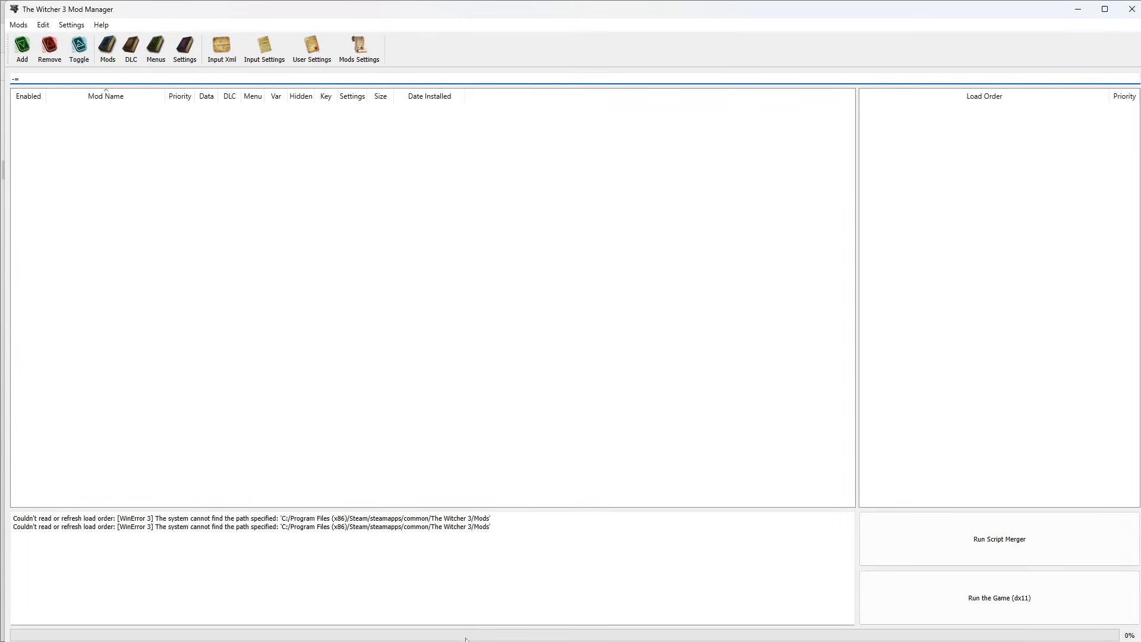
- Switch to Chrome and browse The Witcher 3 mods on Nexus Mods, looking through the new and the popular listings
mouse_move(475, 639)
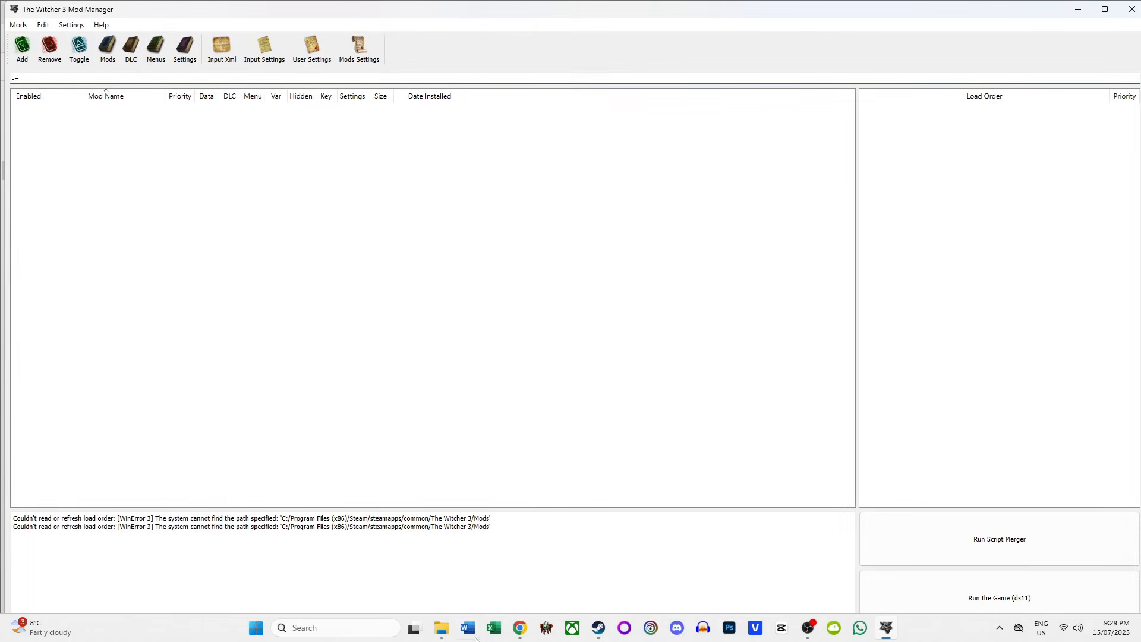
left_click(517, 629)
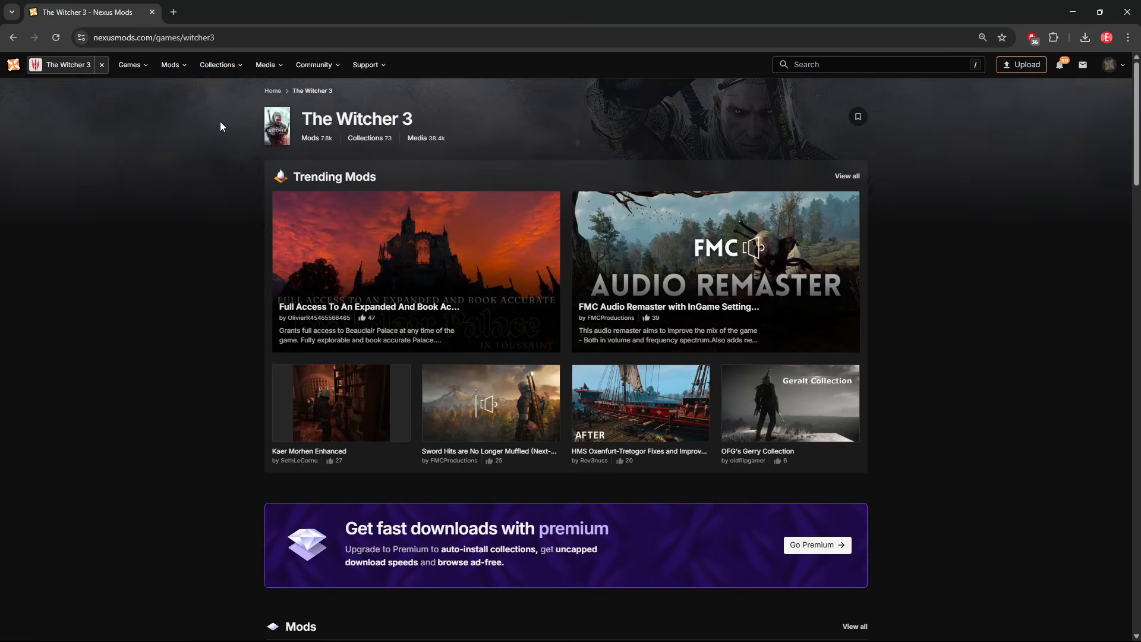
scroll(175, 180, "down", 6)
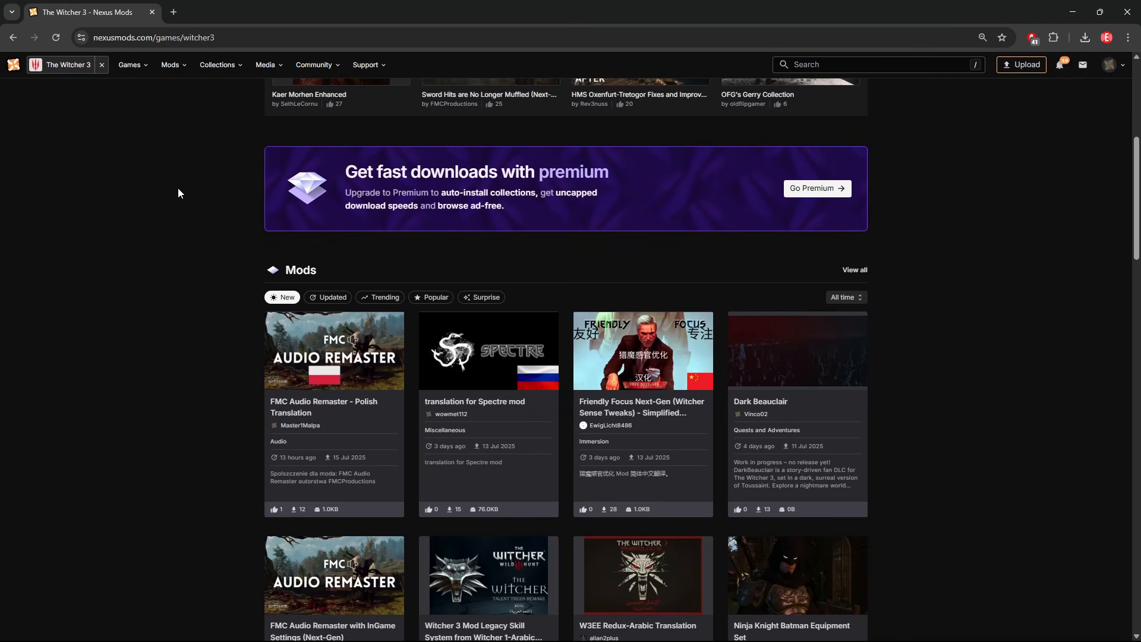
scroll(179, 196, "down", 4)
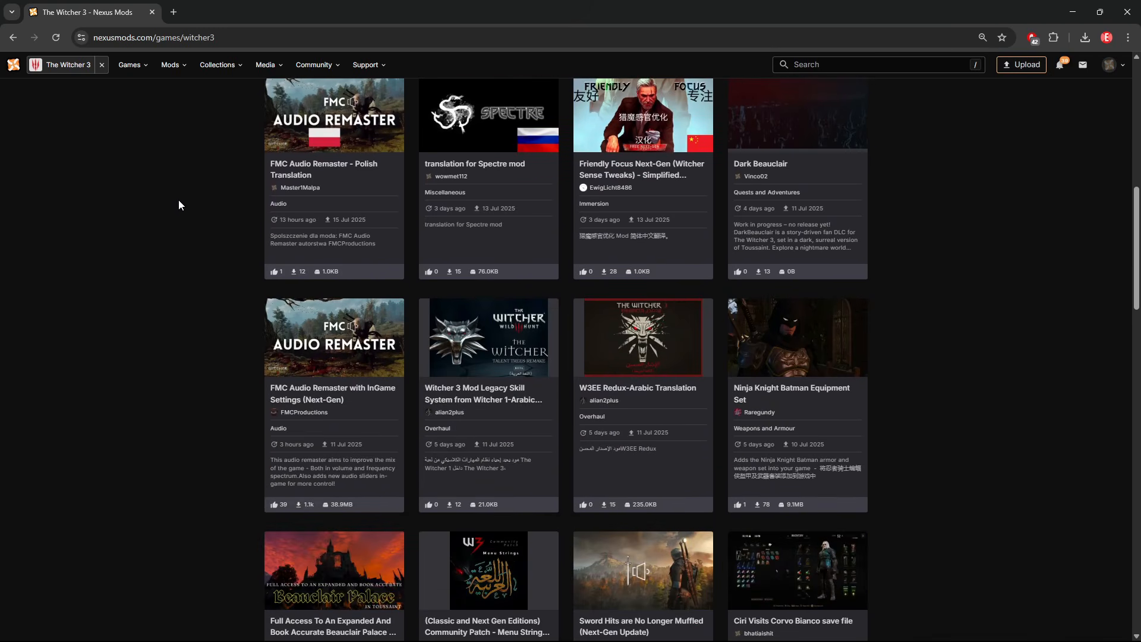
scroll(180, 205, "down", 6)
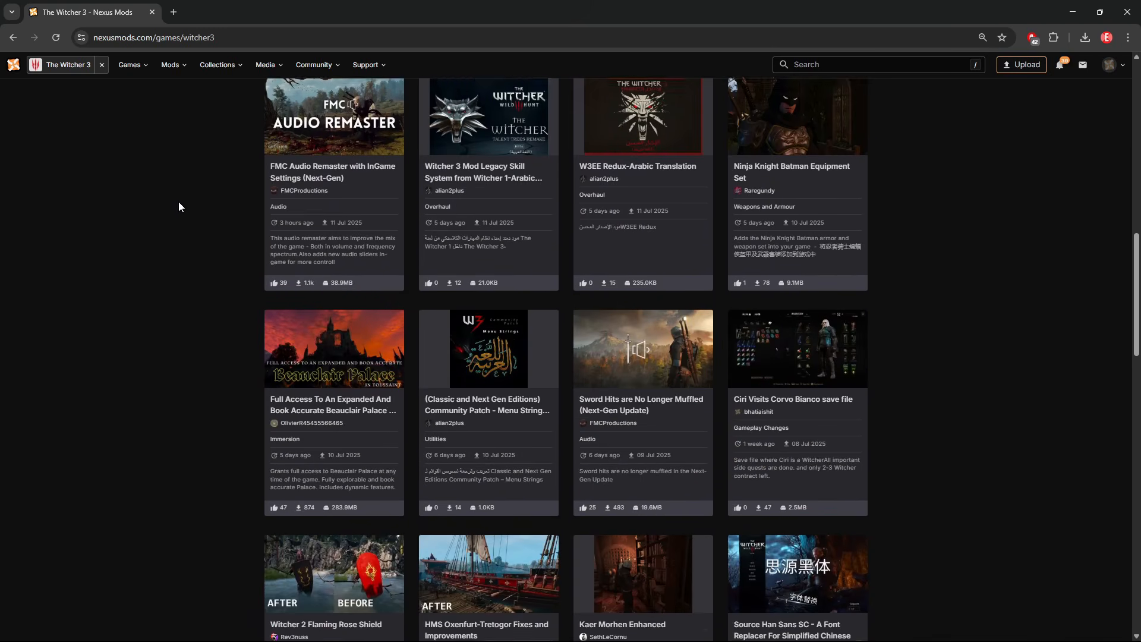
scroll(187, 215, "up", 9)
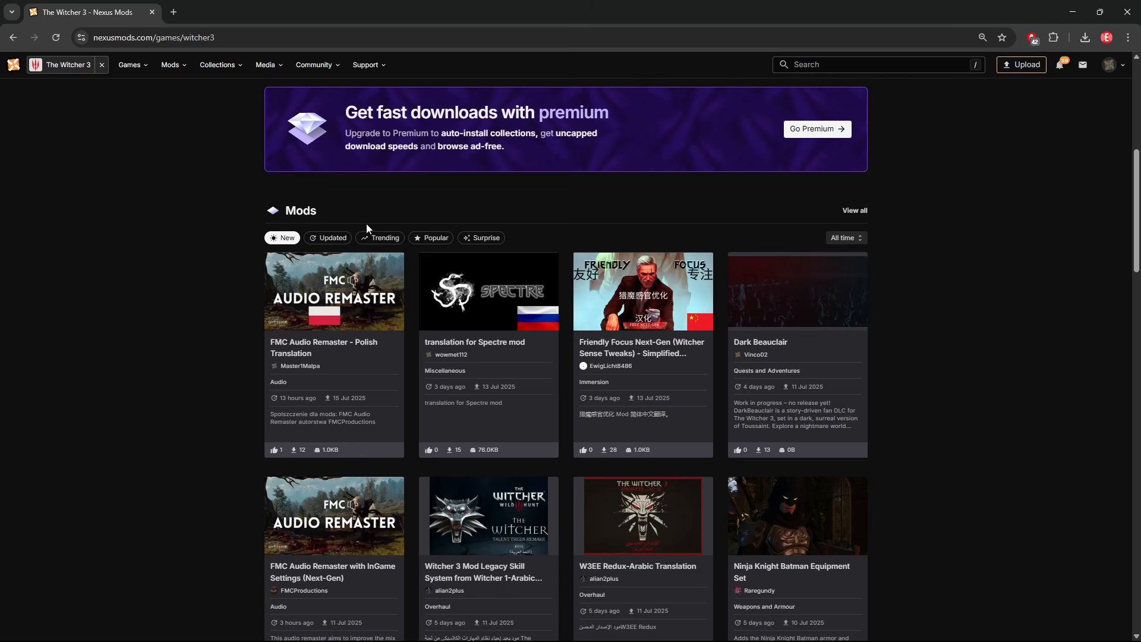
left_click(432, 238)
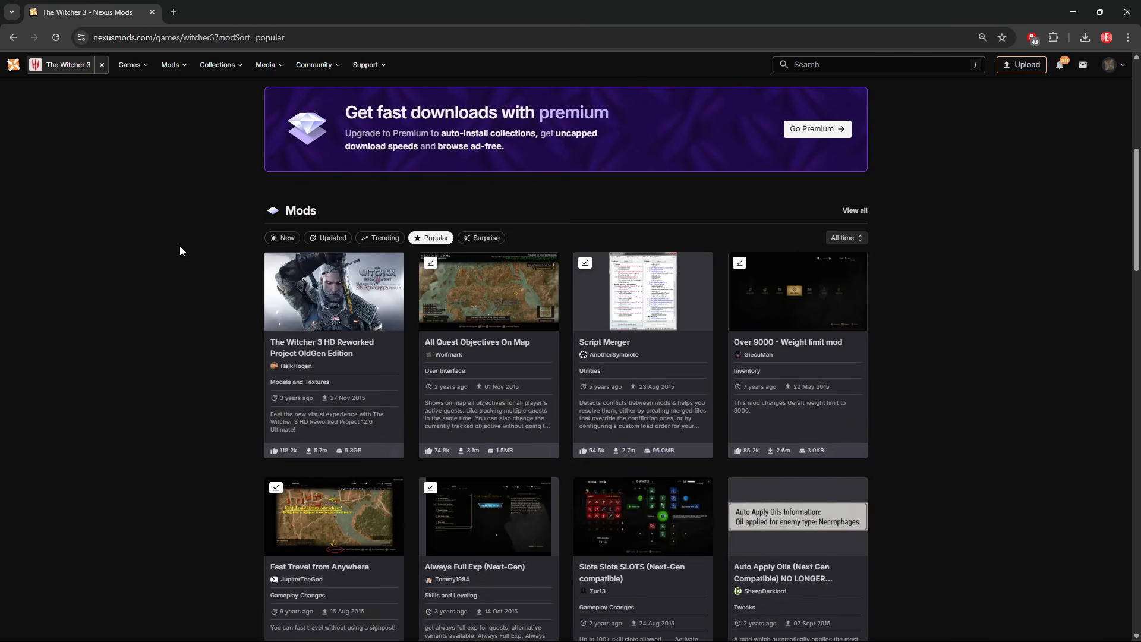
scroll(182, 249, "down", 5)
scroll(182, 249, "up", 8)
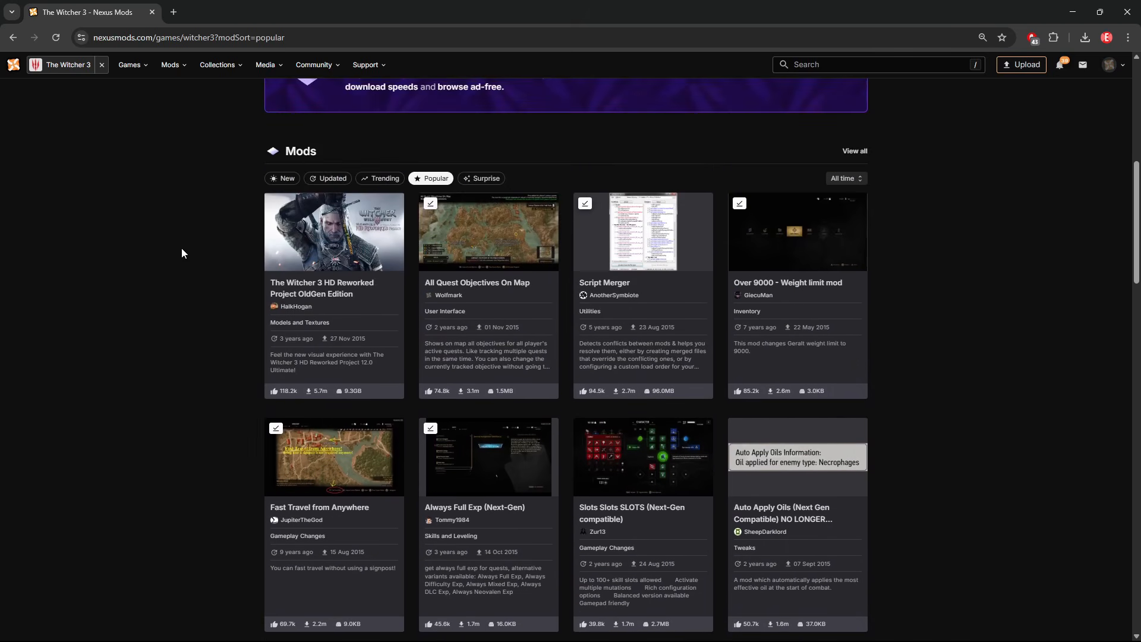
scroll(180, 247, "up", 4)
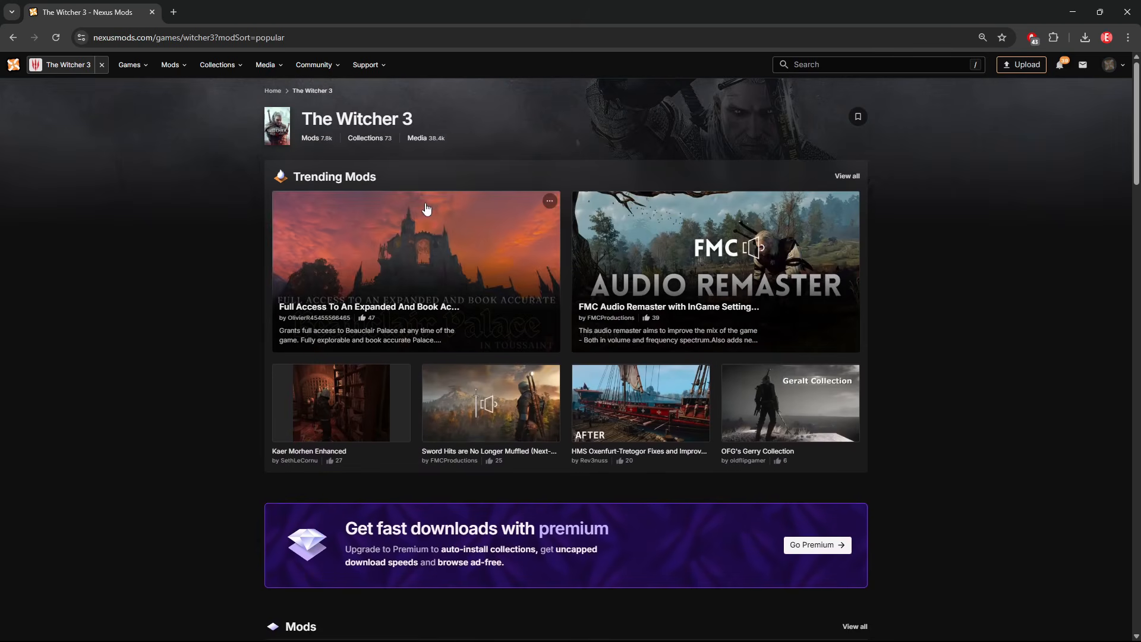
- Search The Witcher 3 mods for "hoods" and open the Hoods mod page
left_click(814, 65)
type("hoods")
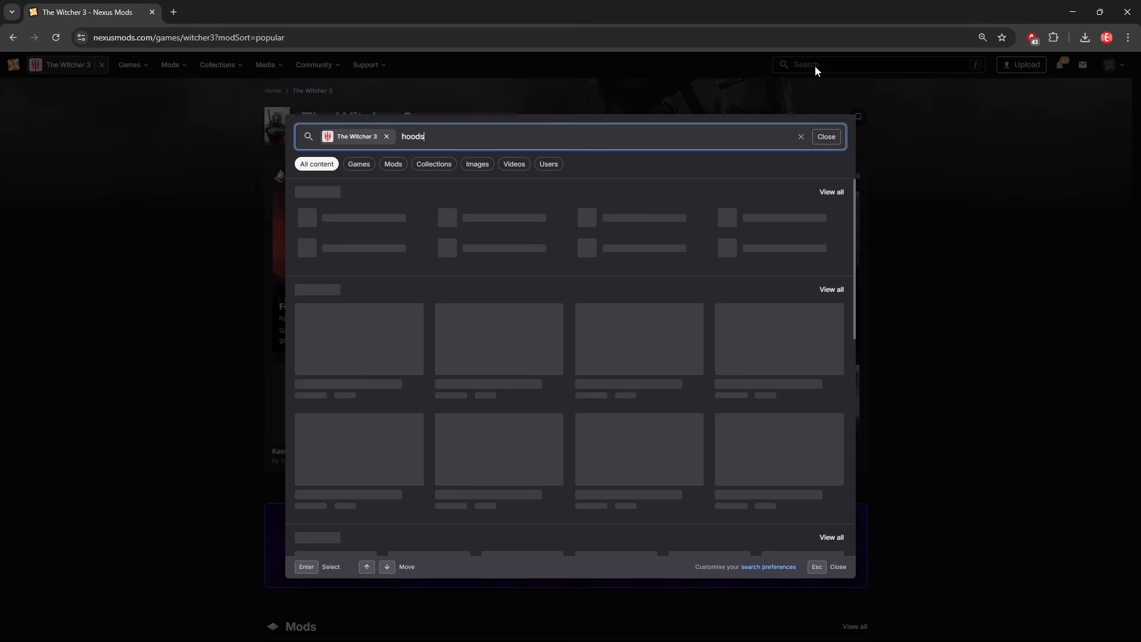
key("Return")
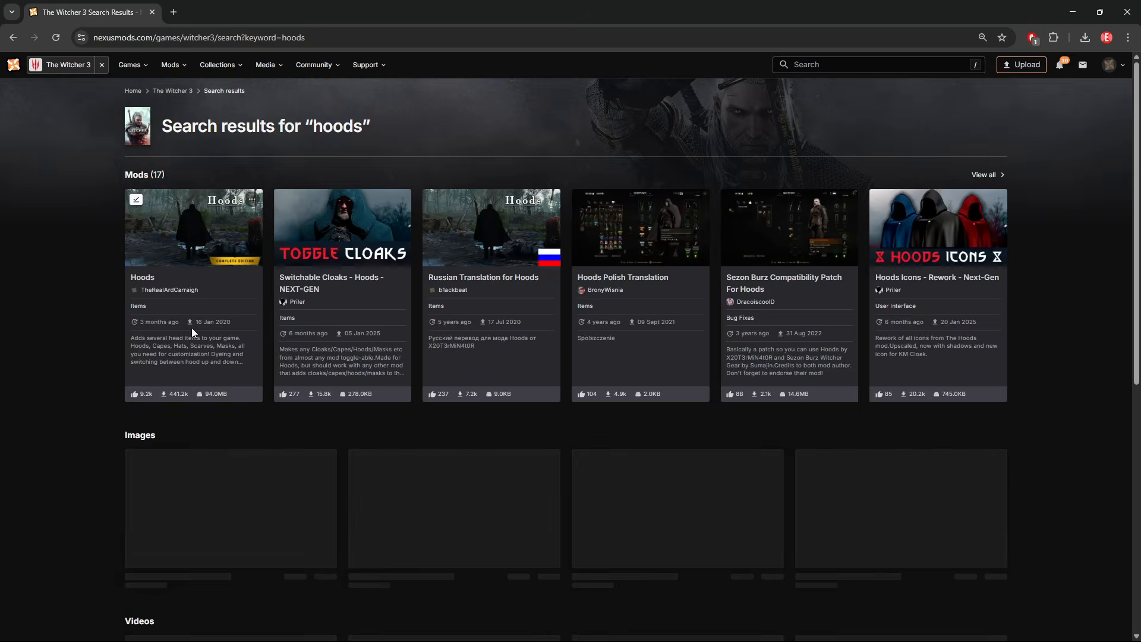
left_click(148, 279)
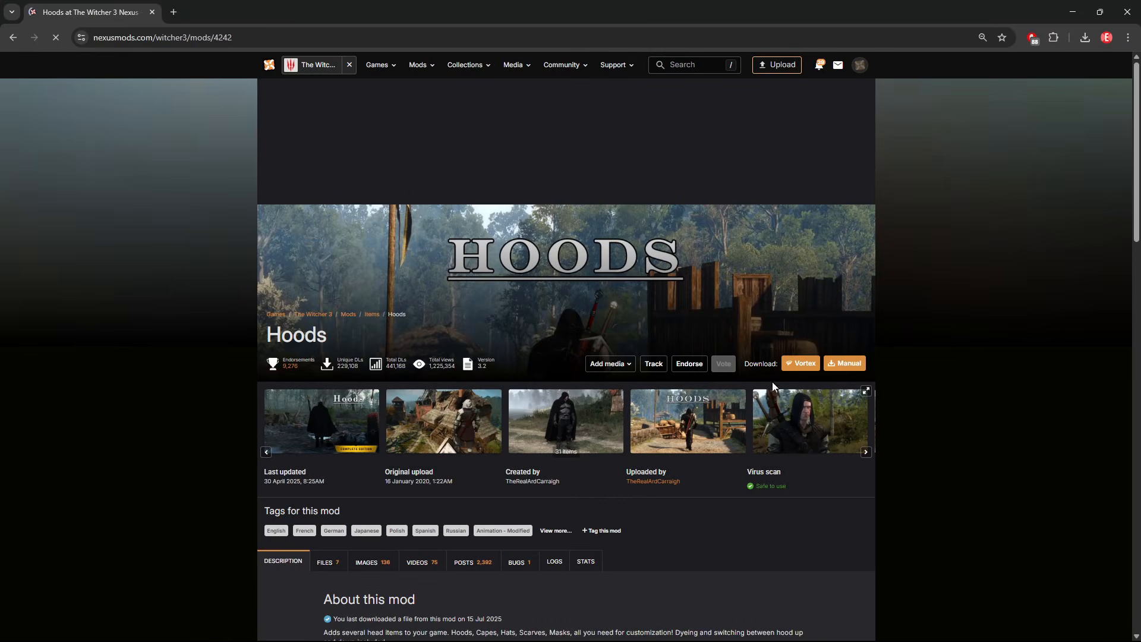
- Download the Hoods mod zip manually, using the free slow download
left_click(835, 365)
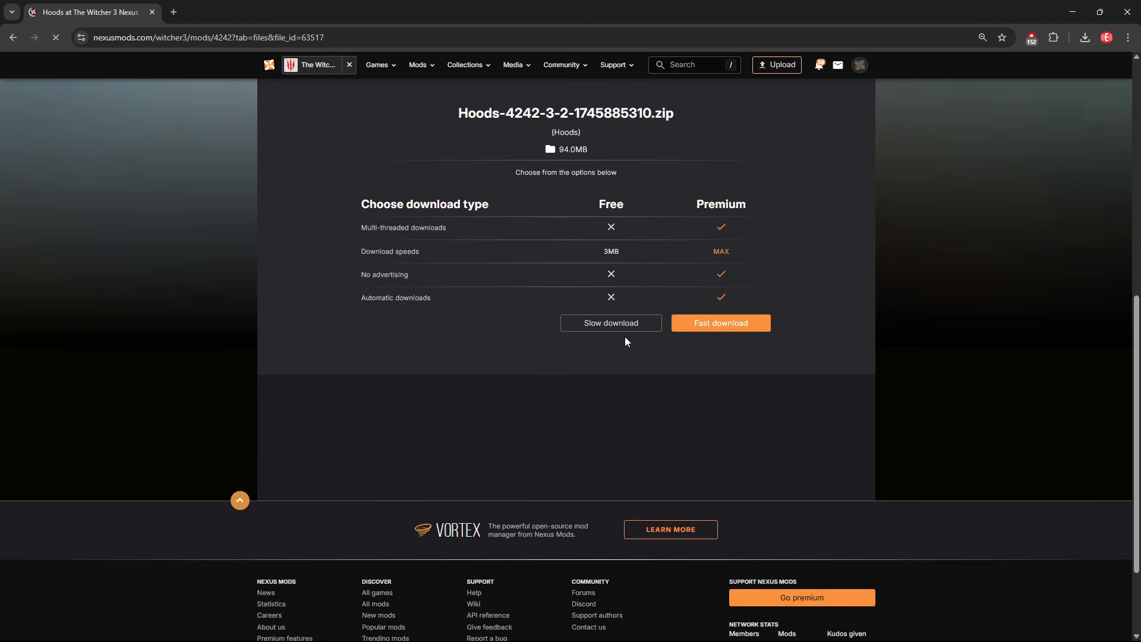
left_click(607, 329)
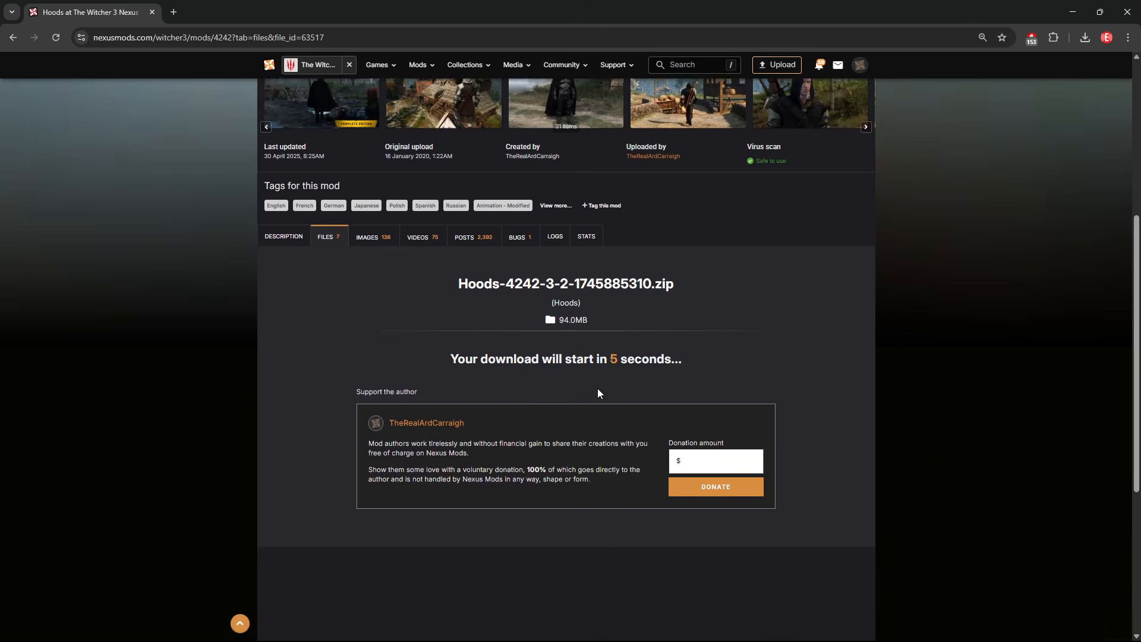
scroll(597, 389, "up", 1)
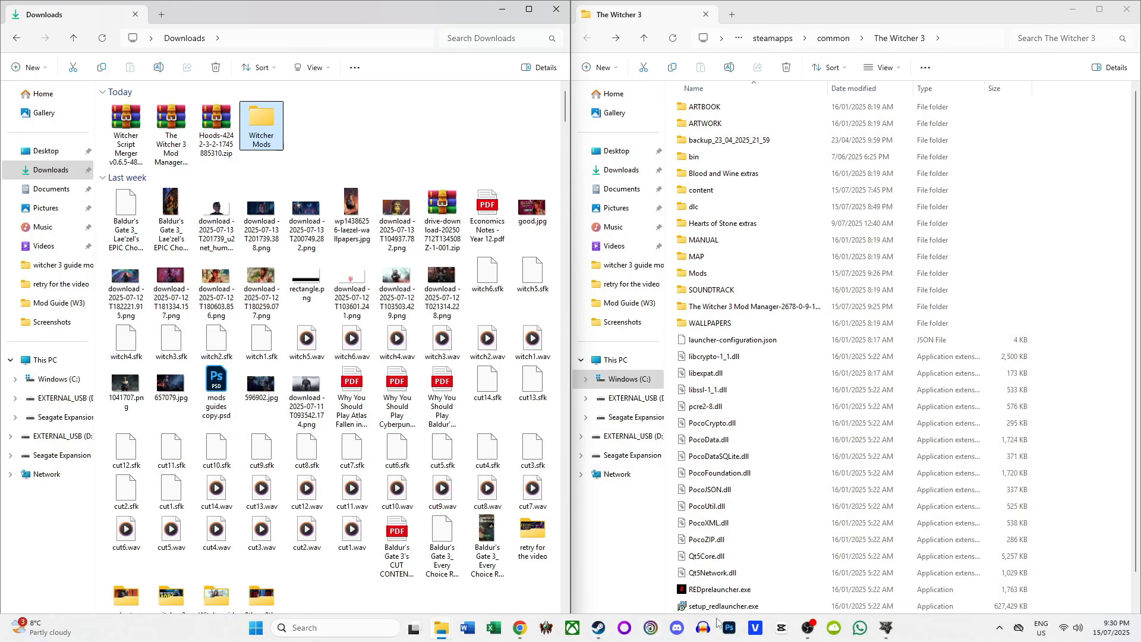
- Switch to The Witcher 3 Mod Manager and arrange its window side by side with the Downloads folder
left_click(886, 627)
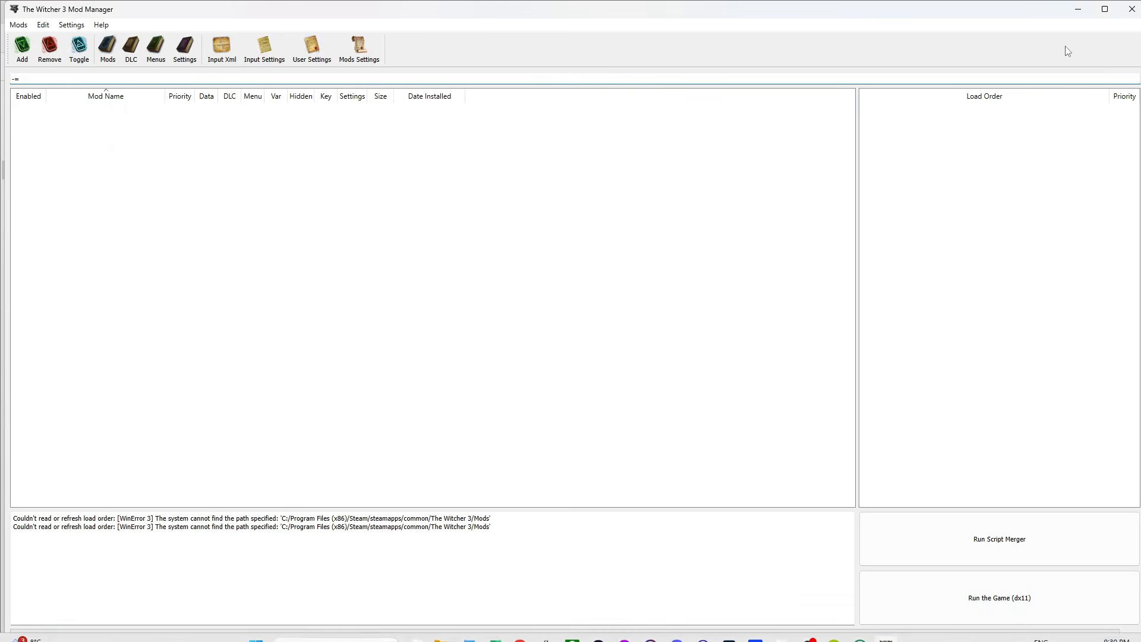
mouse_move(1107, 13)
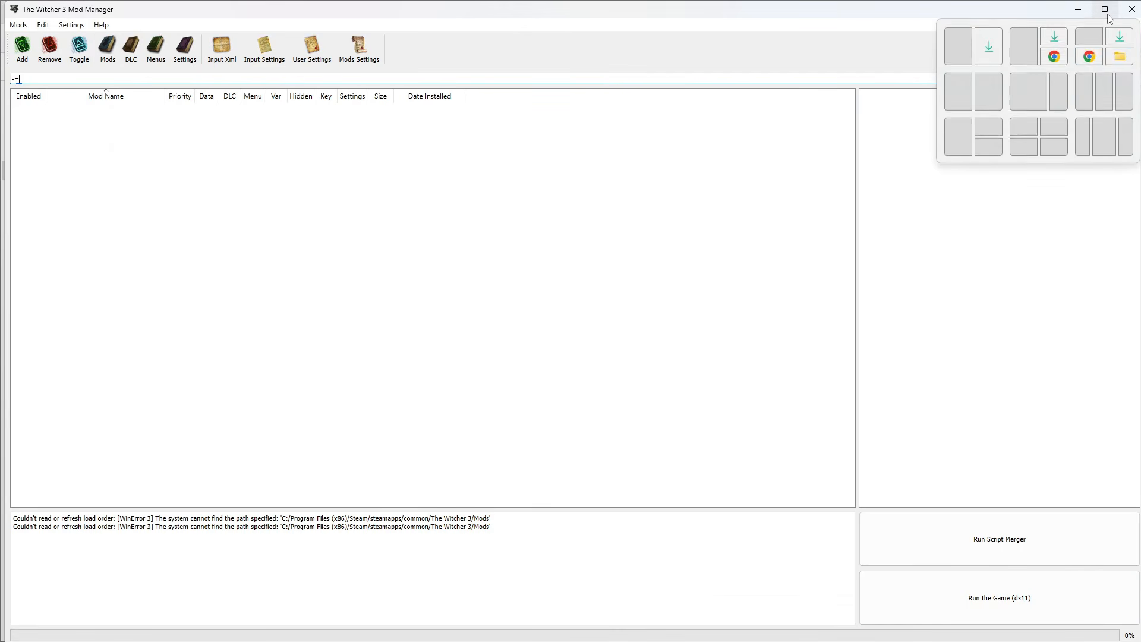
left_click(988, 91)
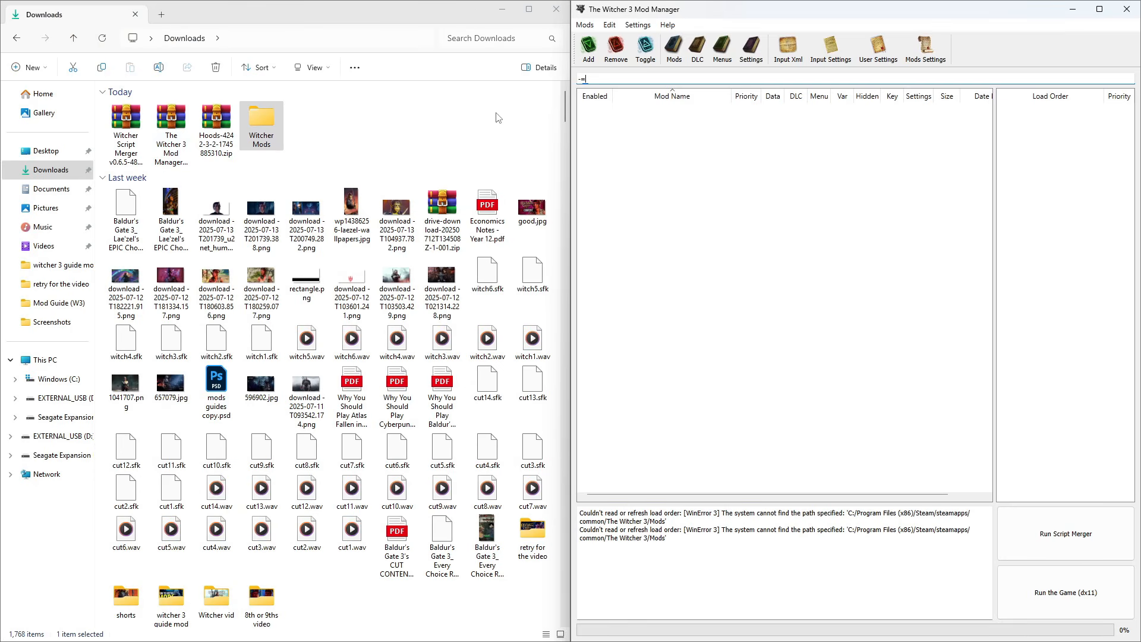
- Install the downloaded Hoods zip in The Witcher 3 Mod Manager, toggle the mod off and on, and leave it enabled
left_click_drag(222, 140, 642, 180)
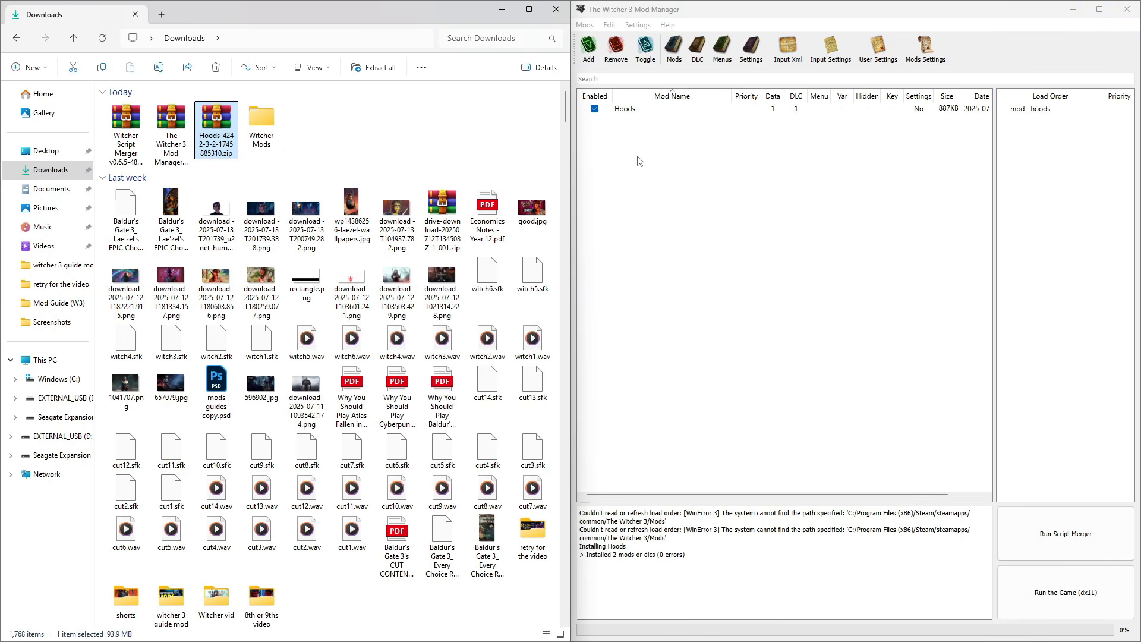
left_click(594, 108)
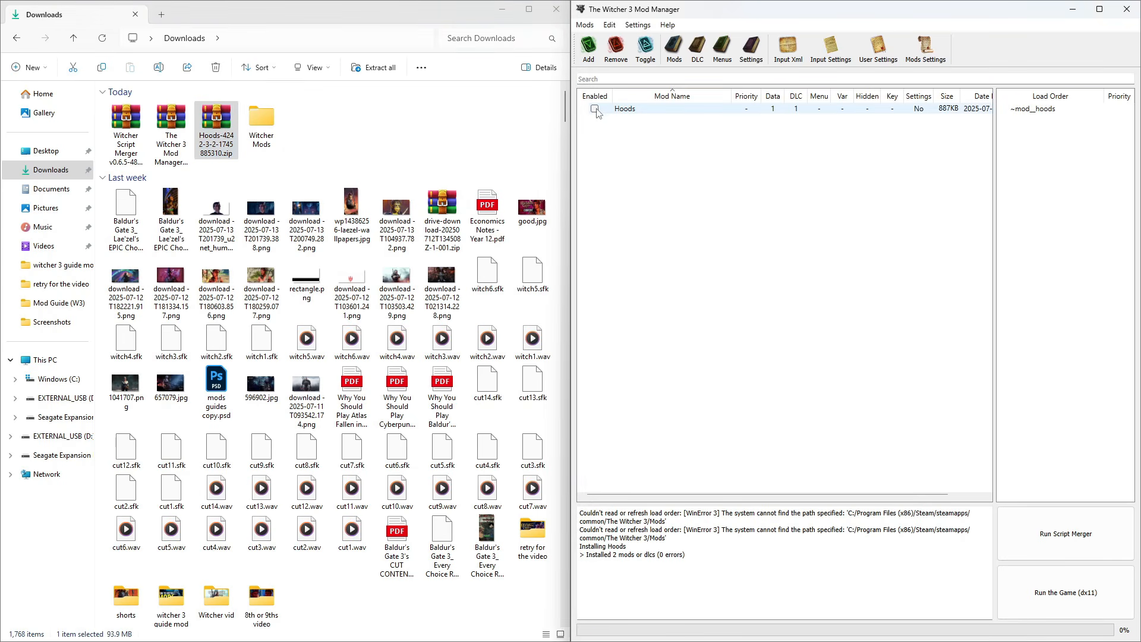
left_click(594, 109)
left_click(594, 109)
left_click(594, 109)
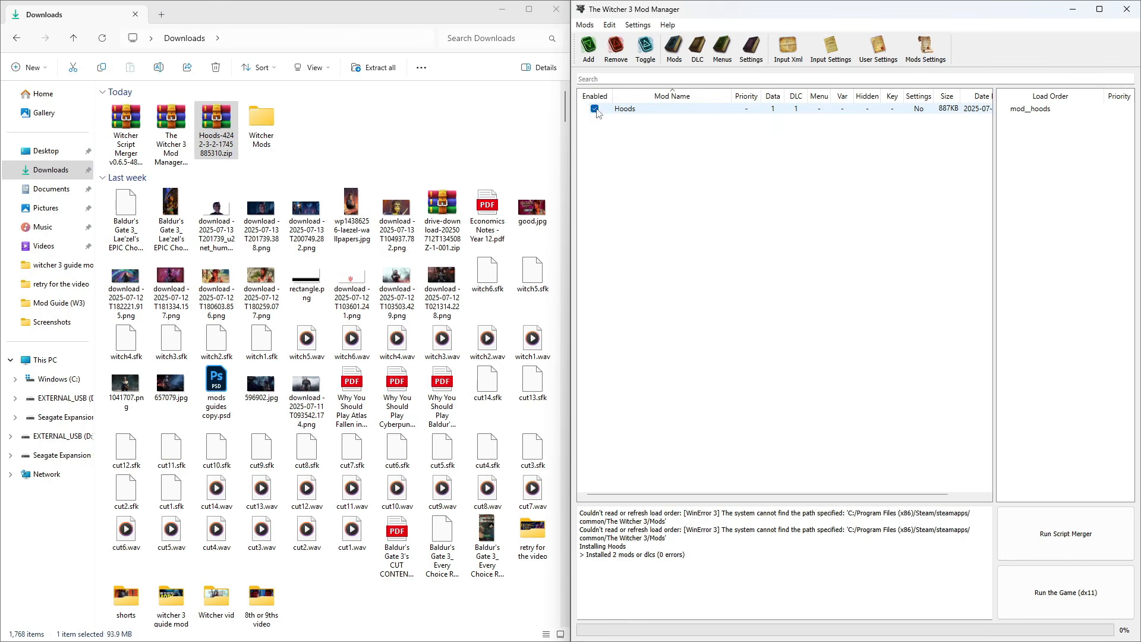
- Run Script Merger, set its Witcher 3 directory to C:\Program Files (x86)\Steam\steamapps\common\The Witcher 3, and close it
left_click(1052, 536)
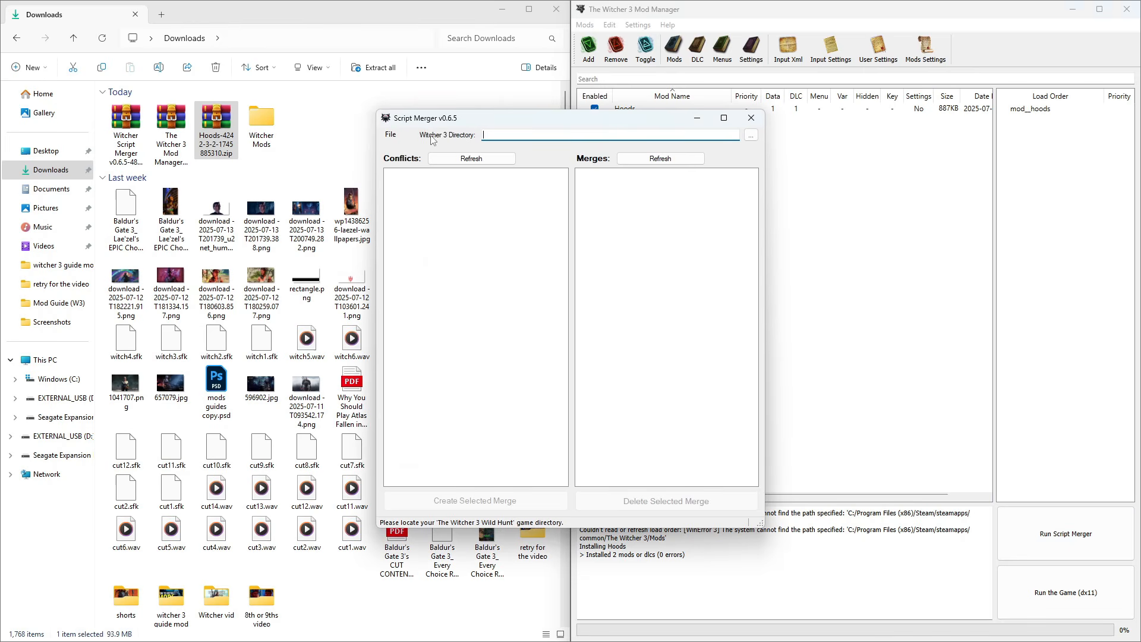
left_click(751, 135)
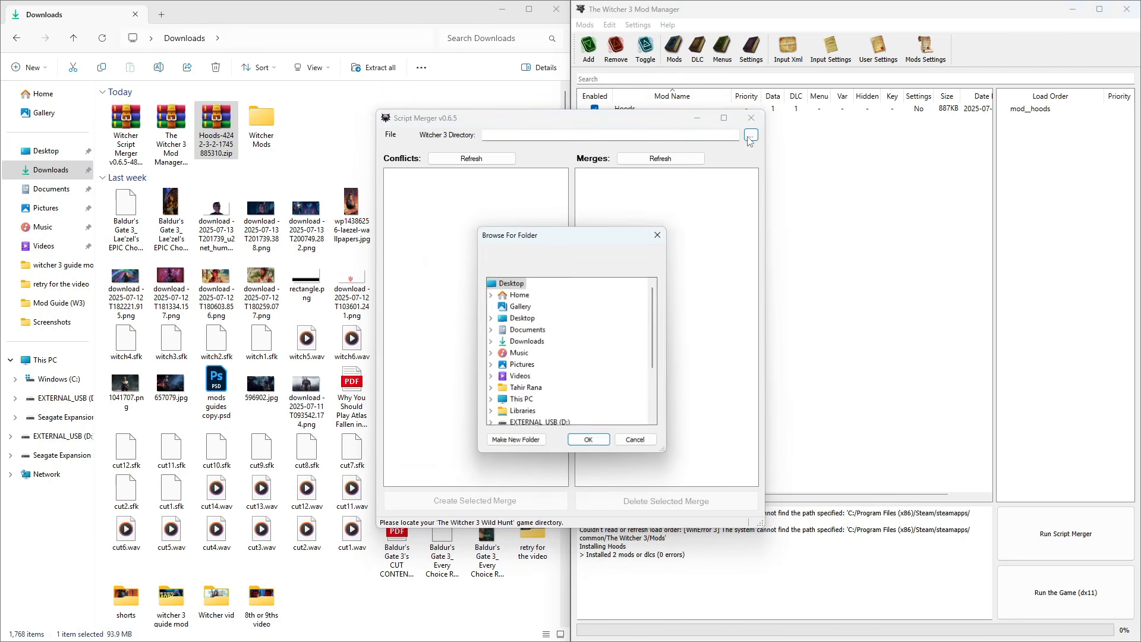
scroll(519, 404, "down", 1)
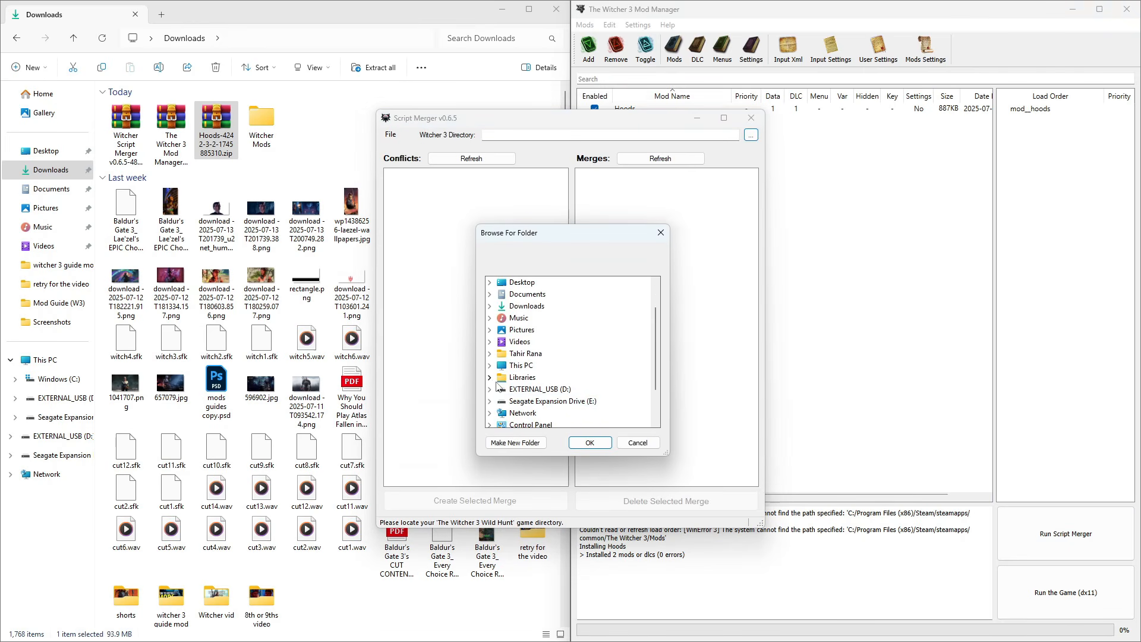
left_click(491, 366)
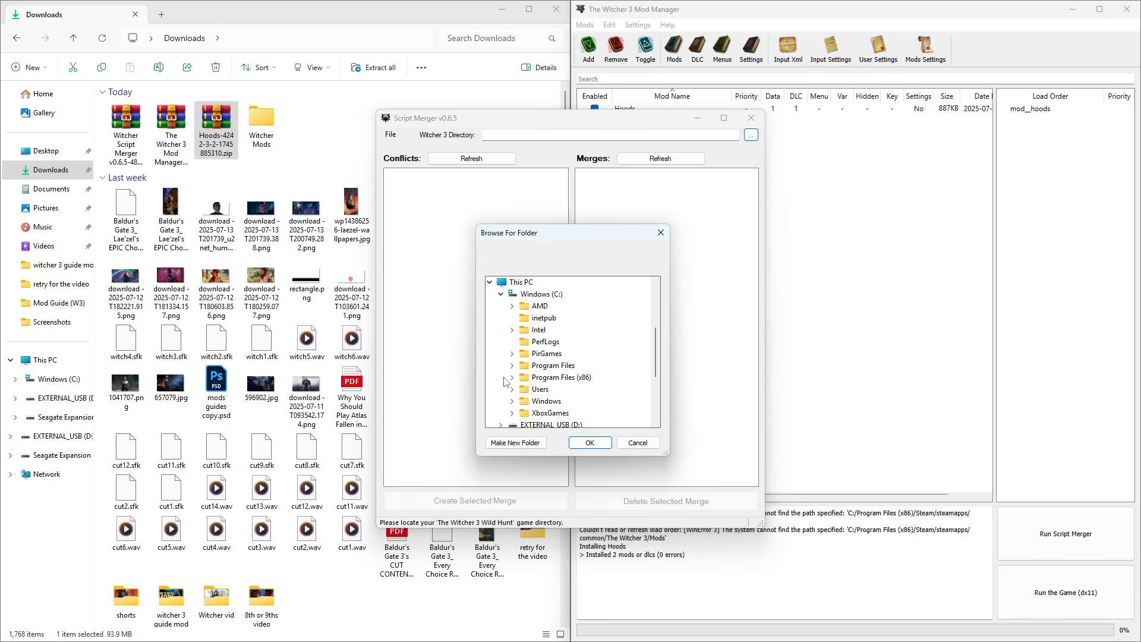
left_click(512, 378)
scroll(523, 382, "down", 4)
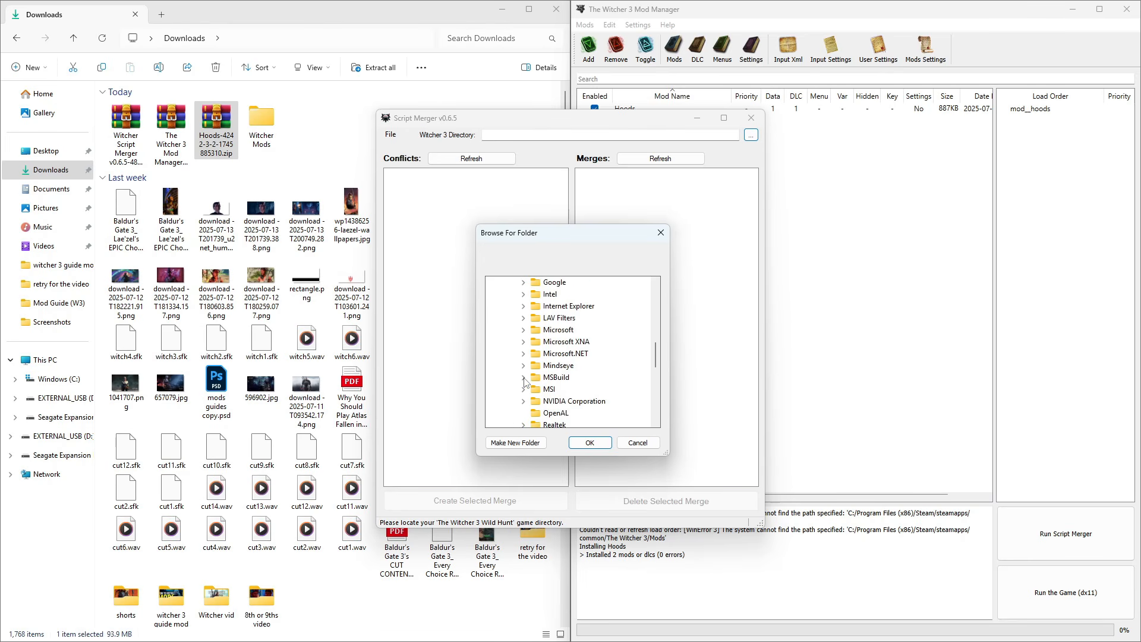
left_click(525, 379)
scroll(534, 378, "down", 3)
left_click(534, 356)
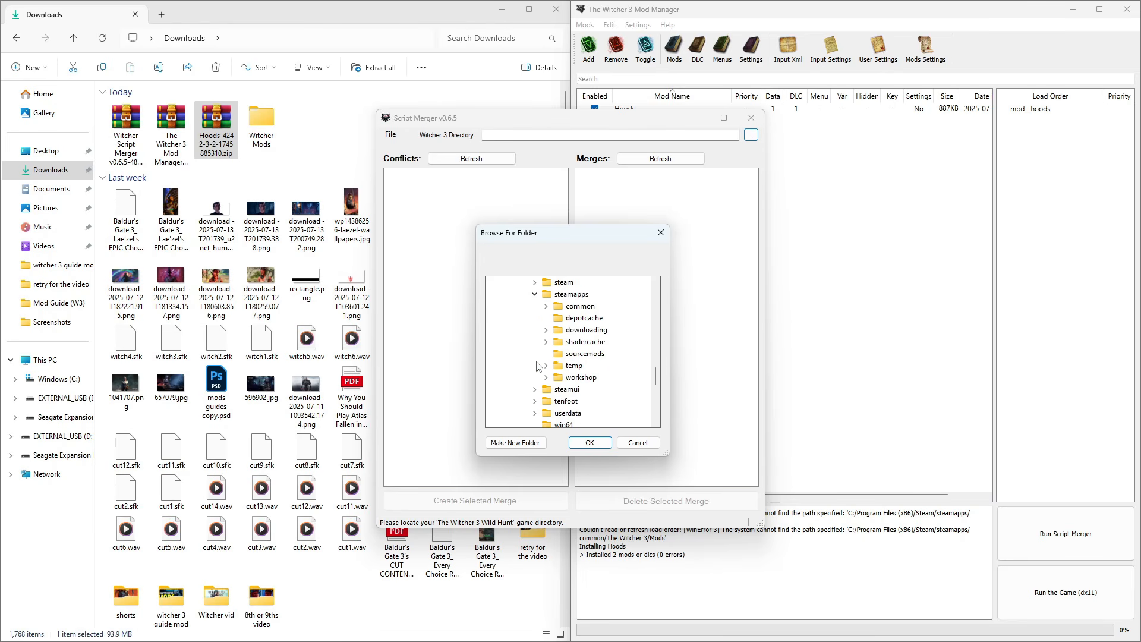
left_click(546, 306)
scroll(588, 381, "down", 10)
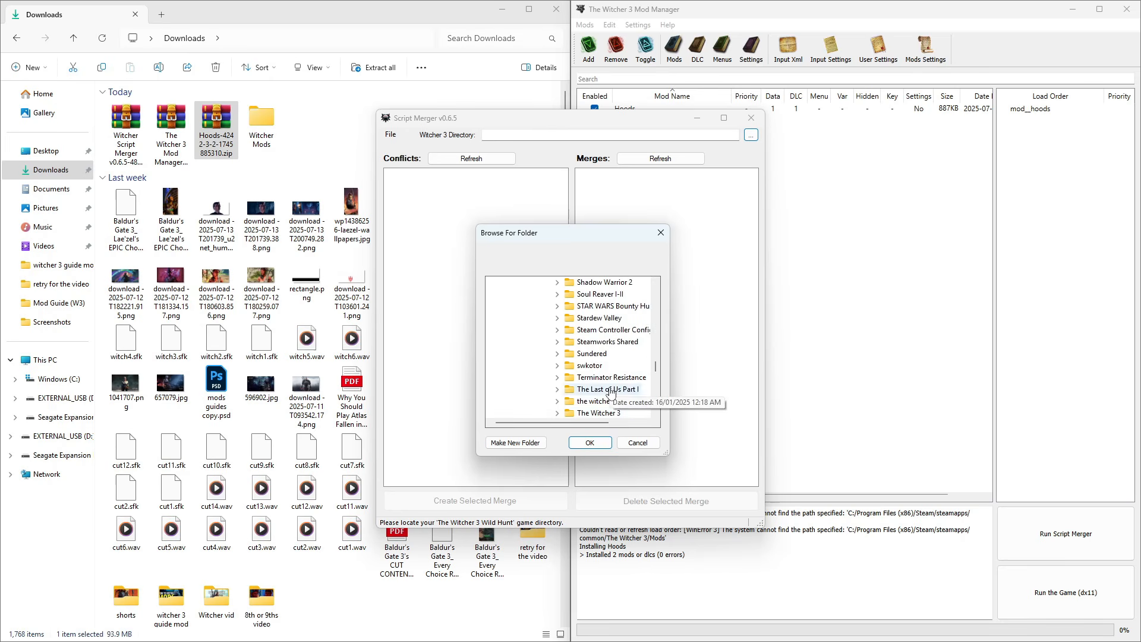
left_click(597, 412)
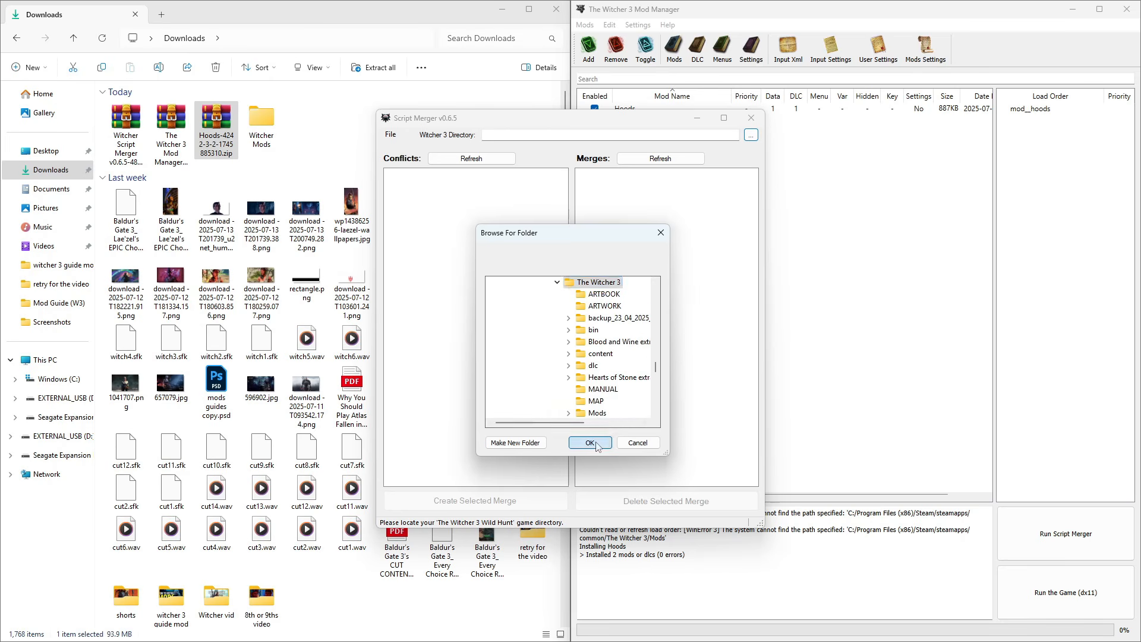
left_click(590, 443)
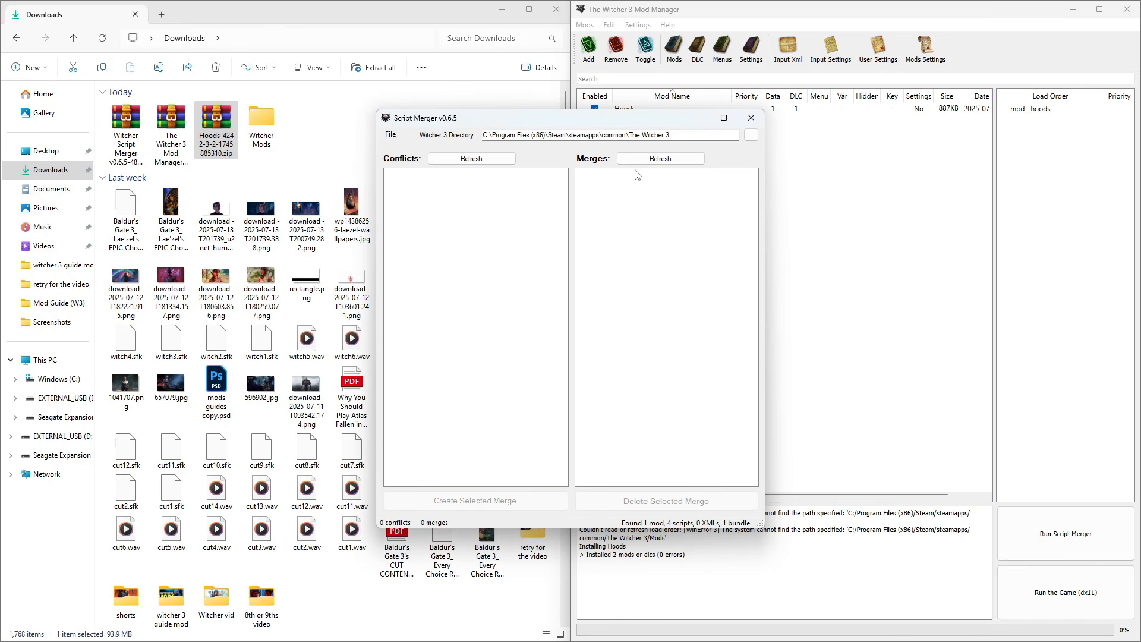
left_click(751, 119)
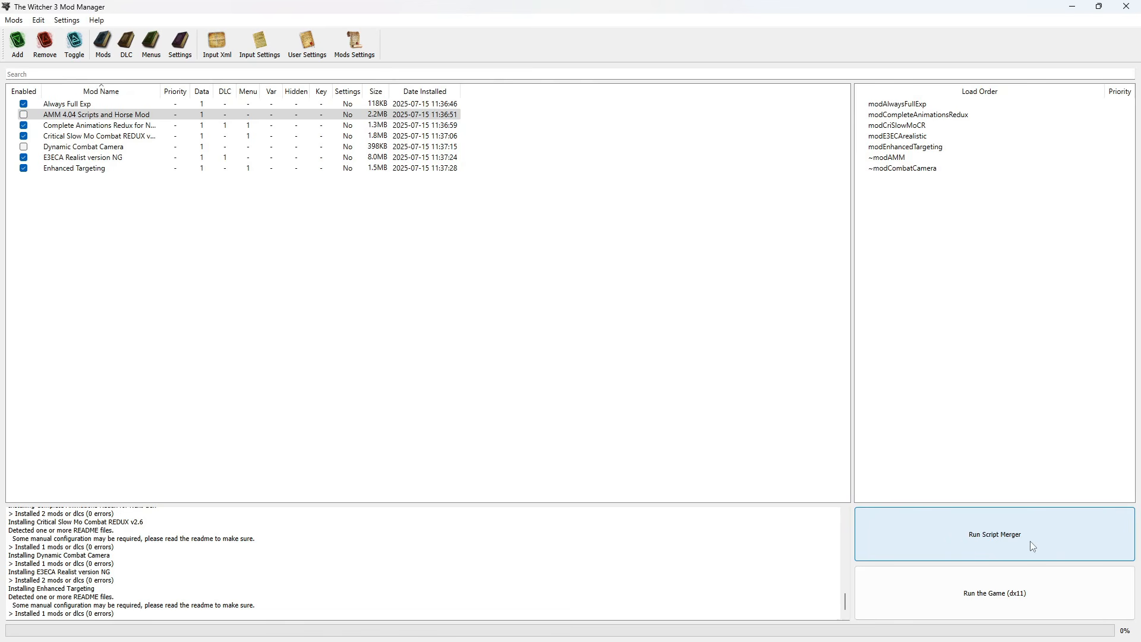
- Run Script Merger, create merges for all conflicting scripts, accept the conflict summaries, and close it
left_click(965, 540)
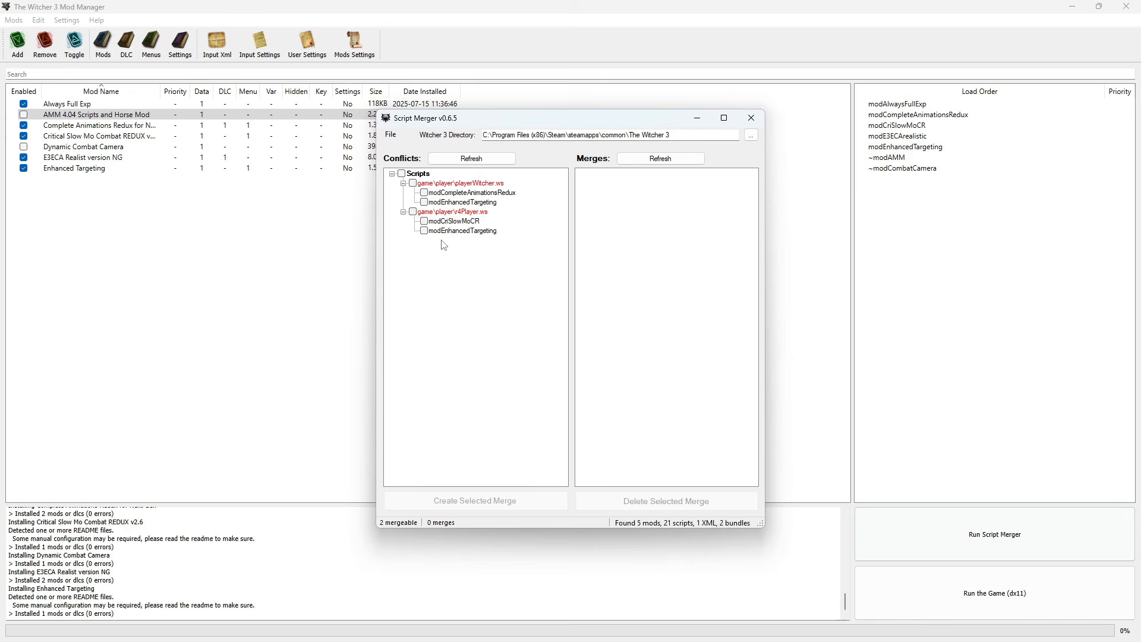
left_click(402, 174)
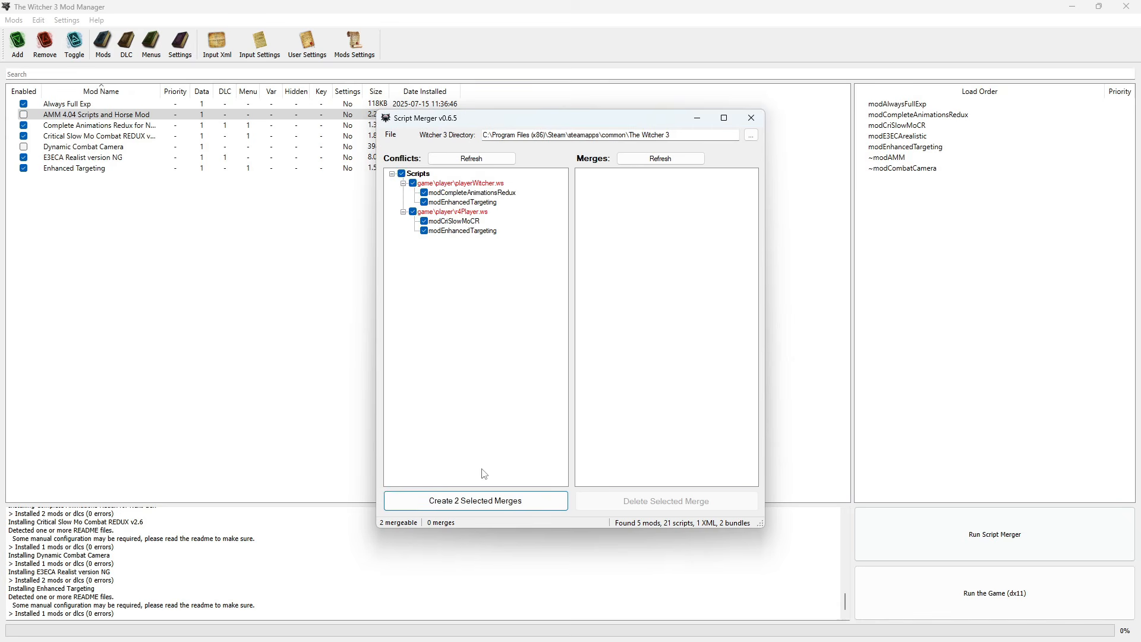
left_click(477, 502)
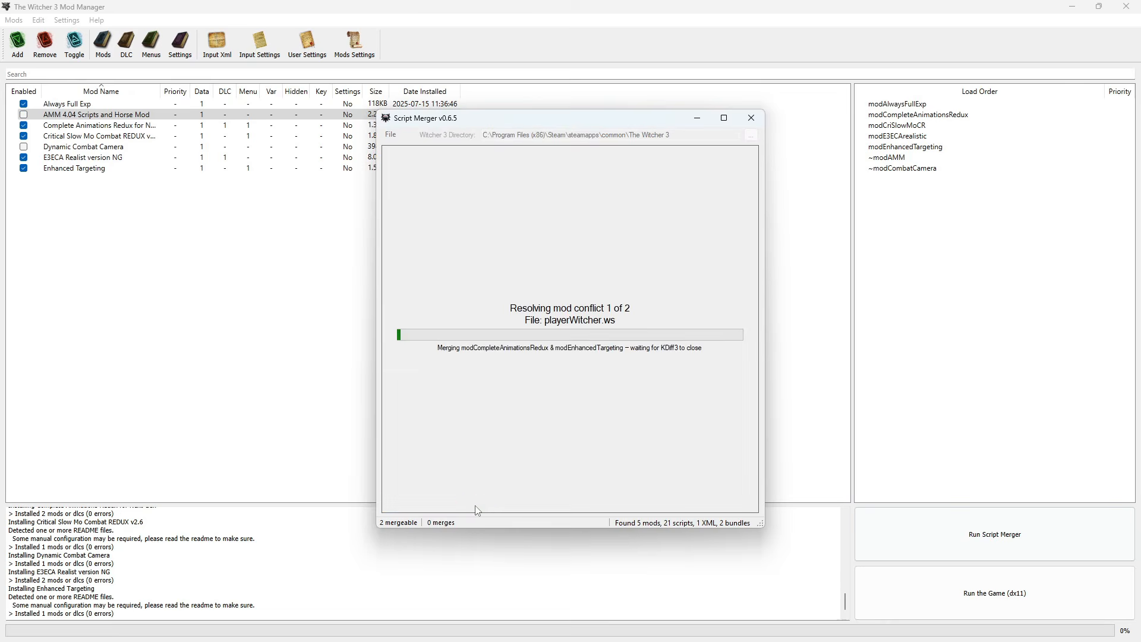
left_click(562, 367)
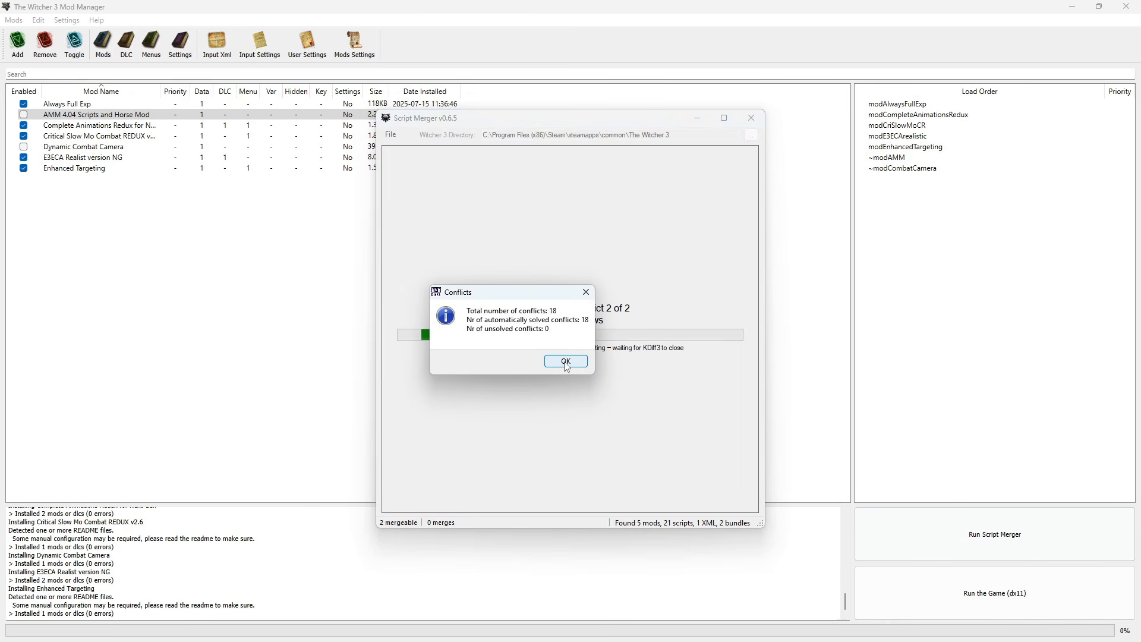
left_click(566, 361)
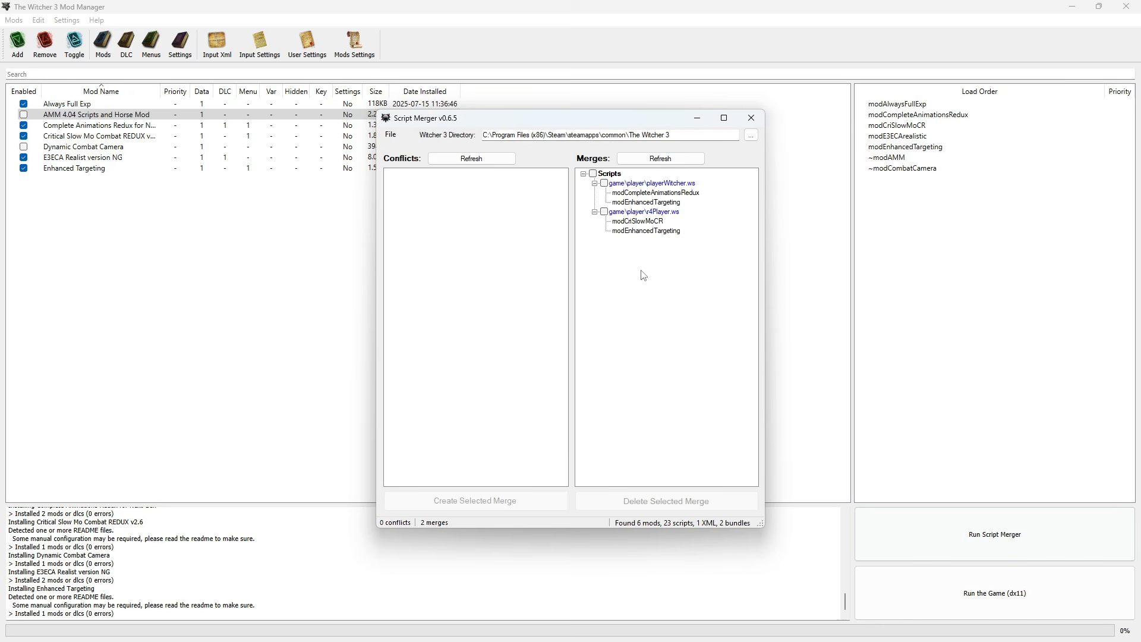
left_click(752, 119)
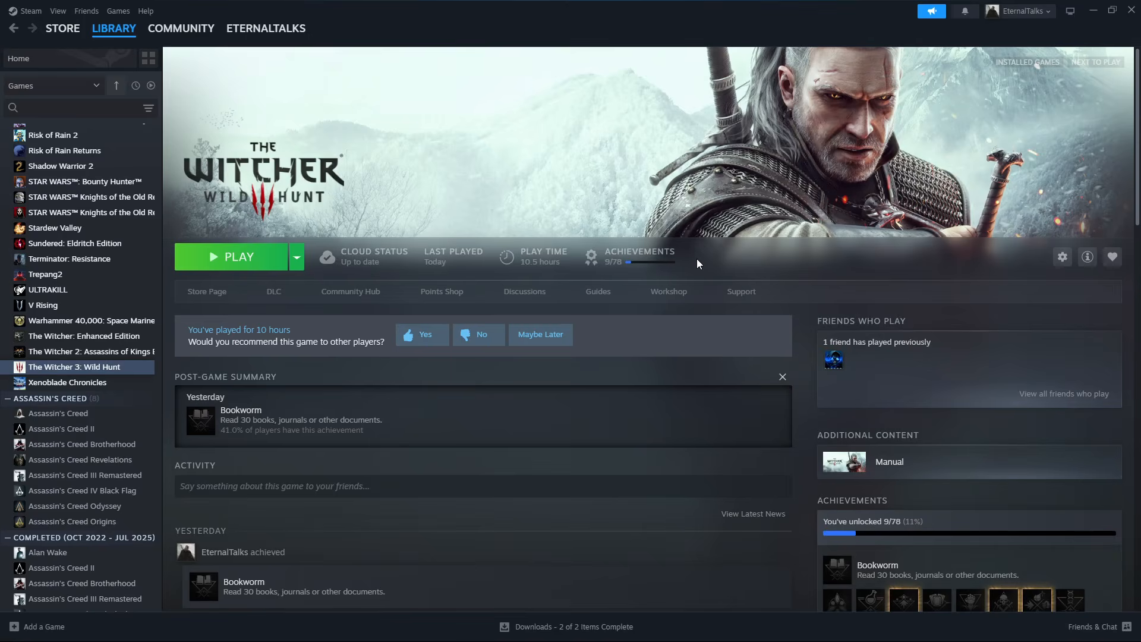
- Launch The Witcher 3: Wild Hunt from Steam, check that Enable mods is on in the launcher's game settings, and start the game
left_click(240, 268)
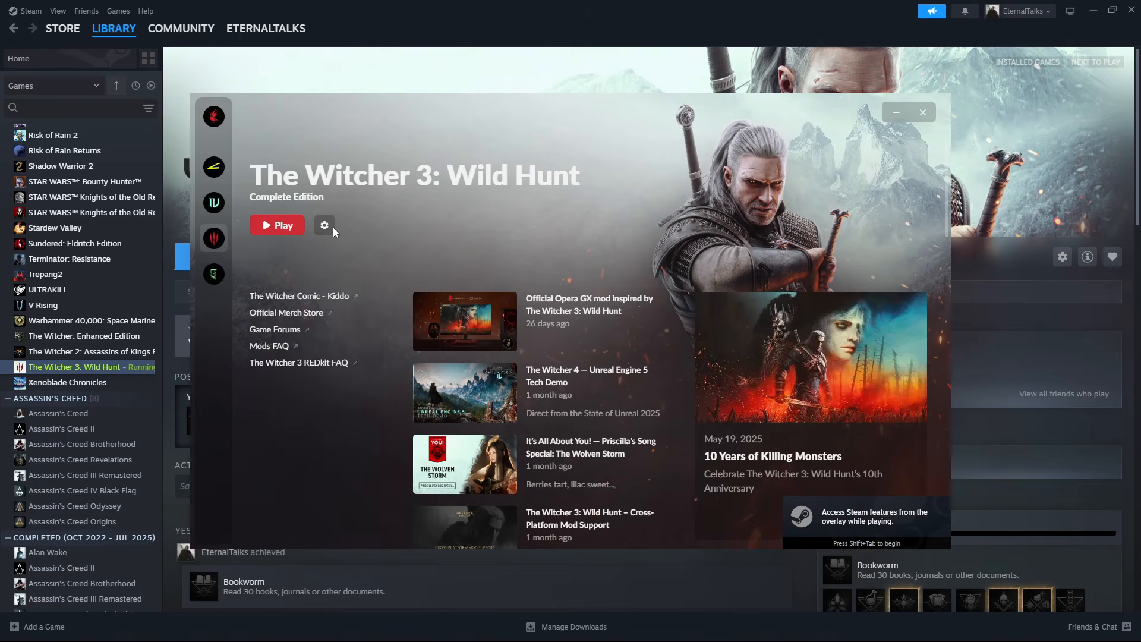
left_click(330, 226)
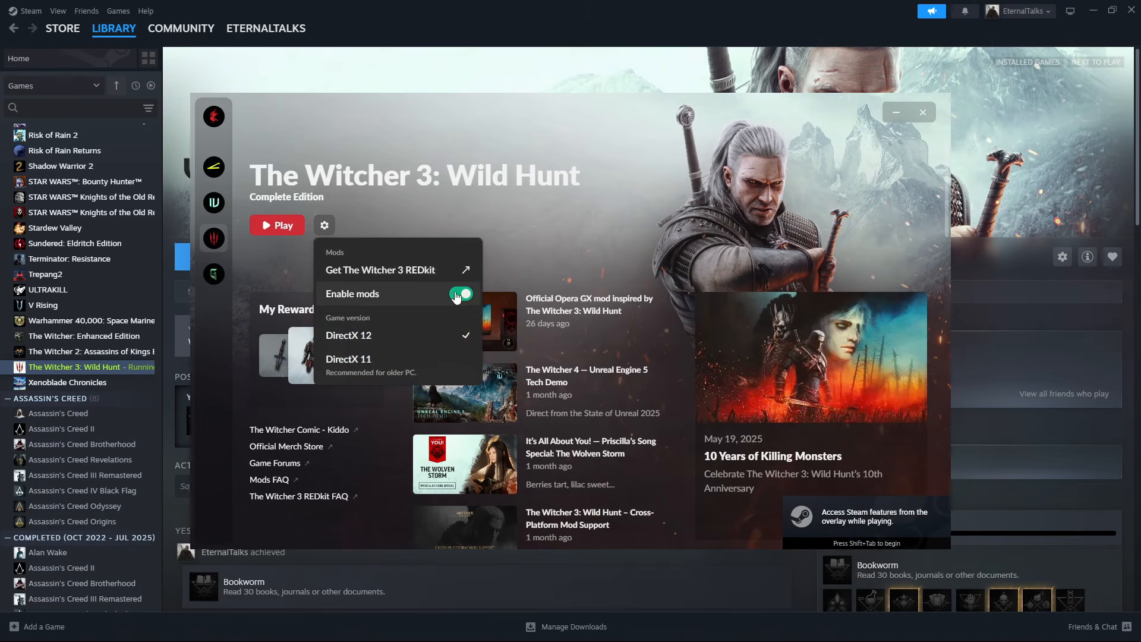
left_click(447, 192)
left_click(279, 227)
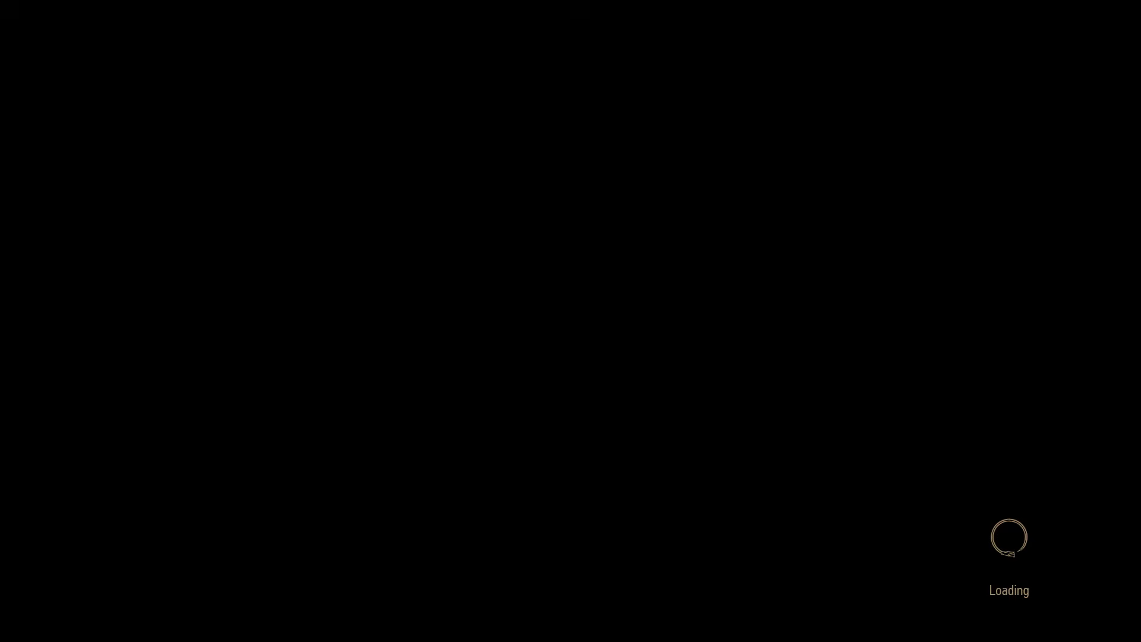
key("w")
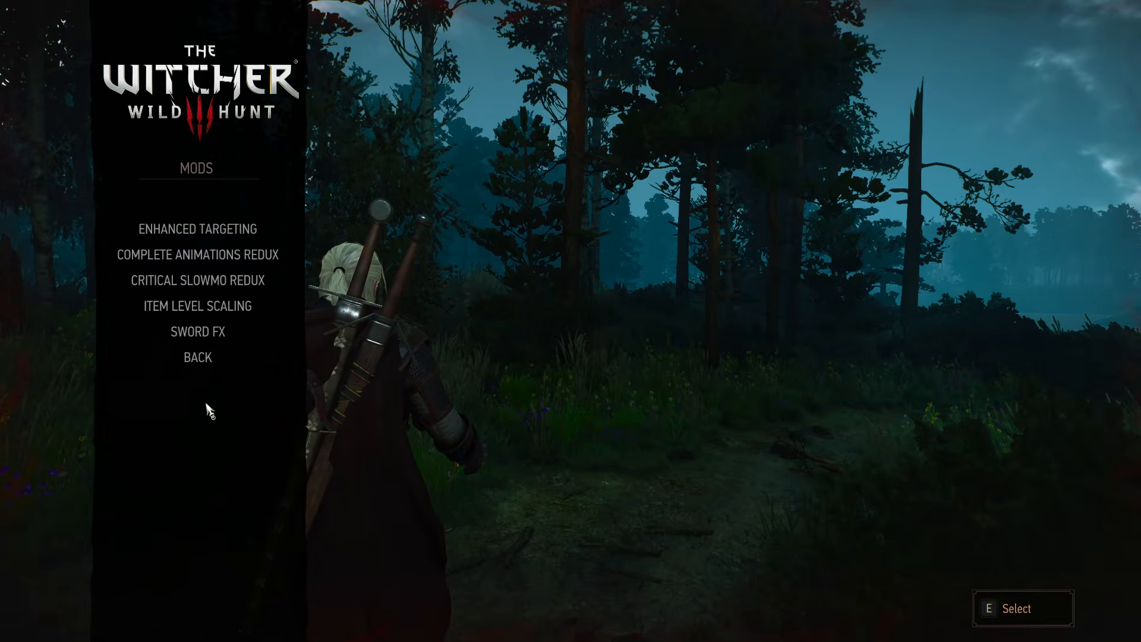
key("Escape")
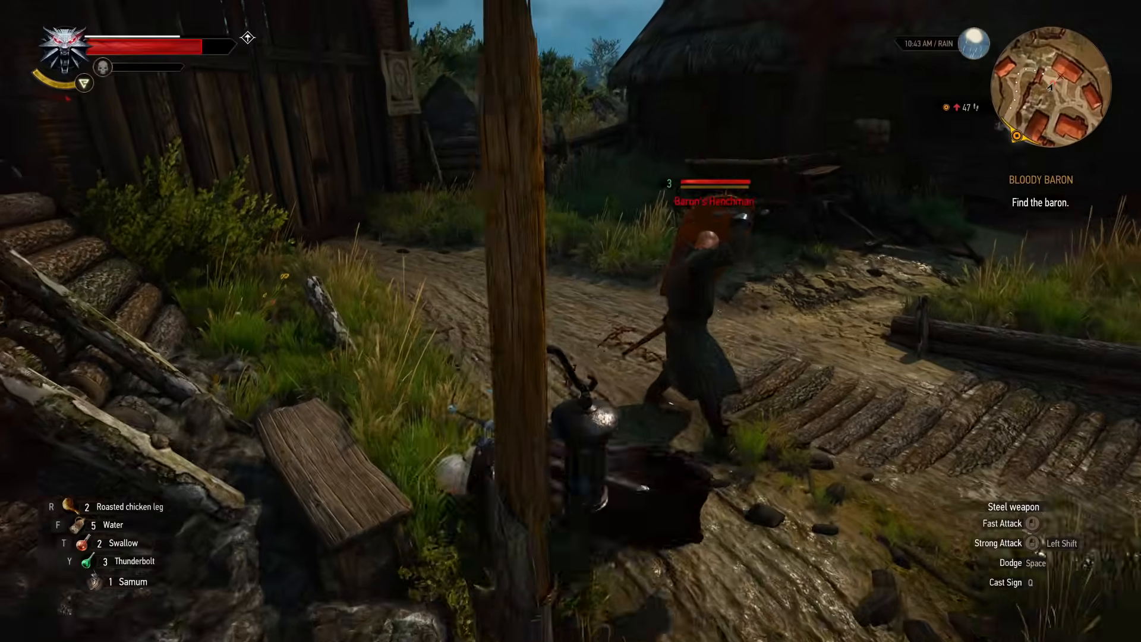
key("q")
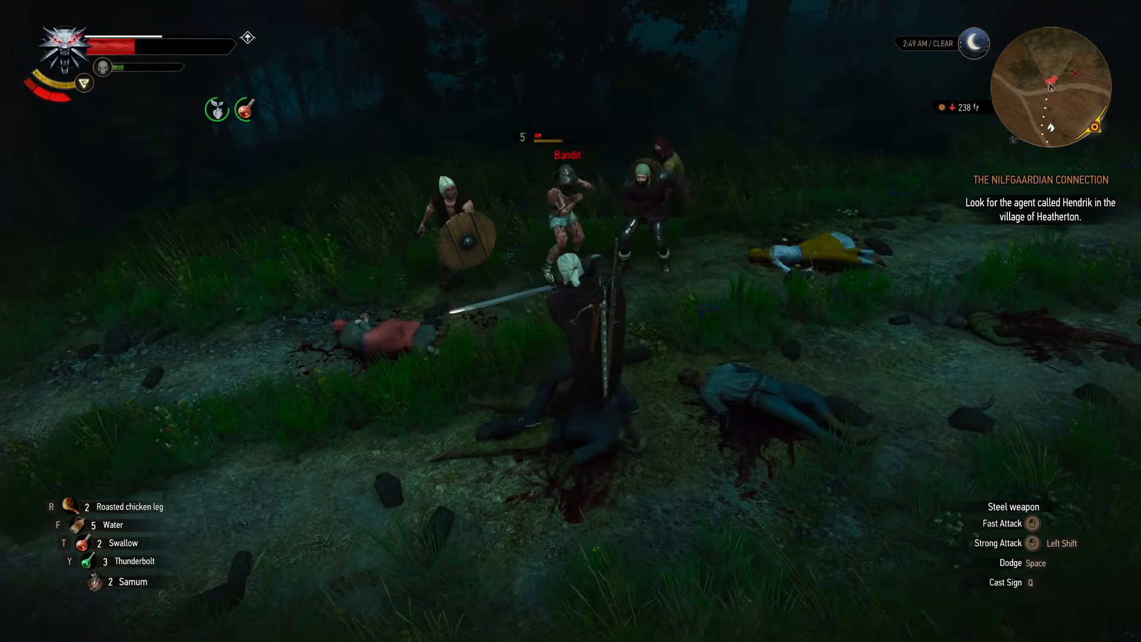
key("2")
key("q")
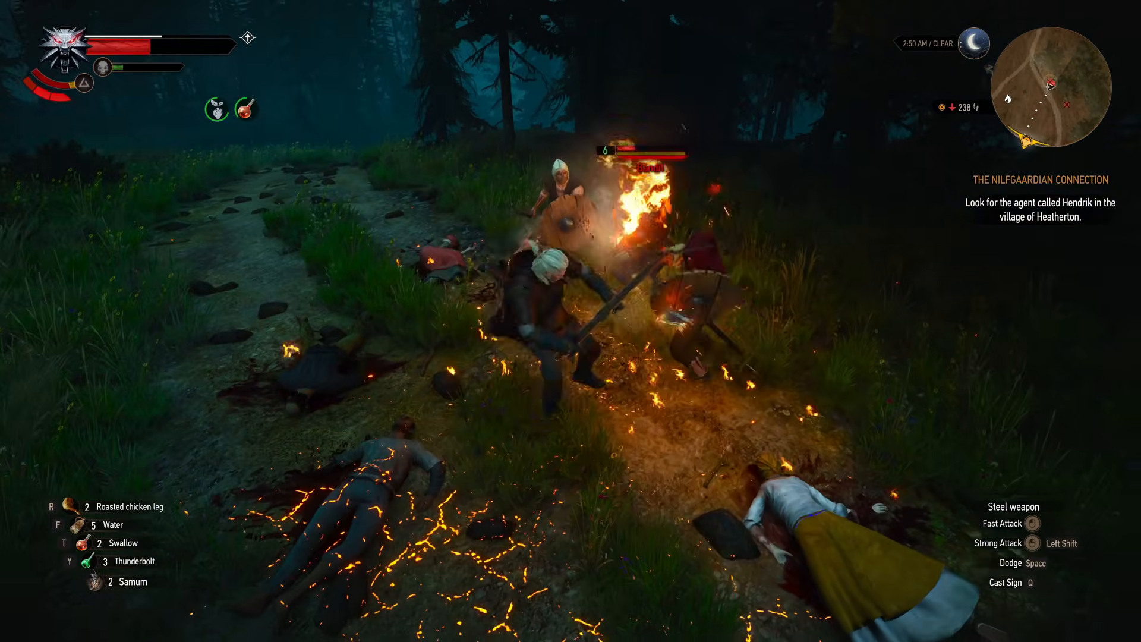
key("space")
key("s")
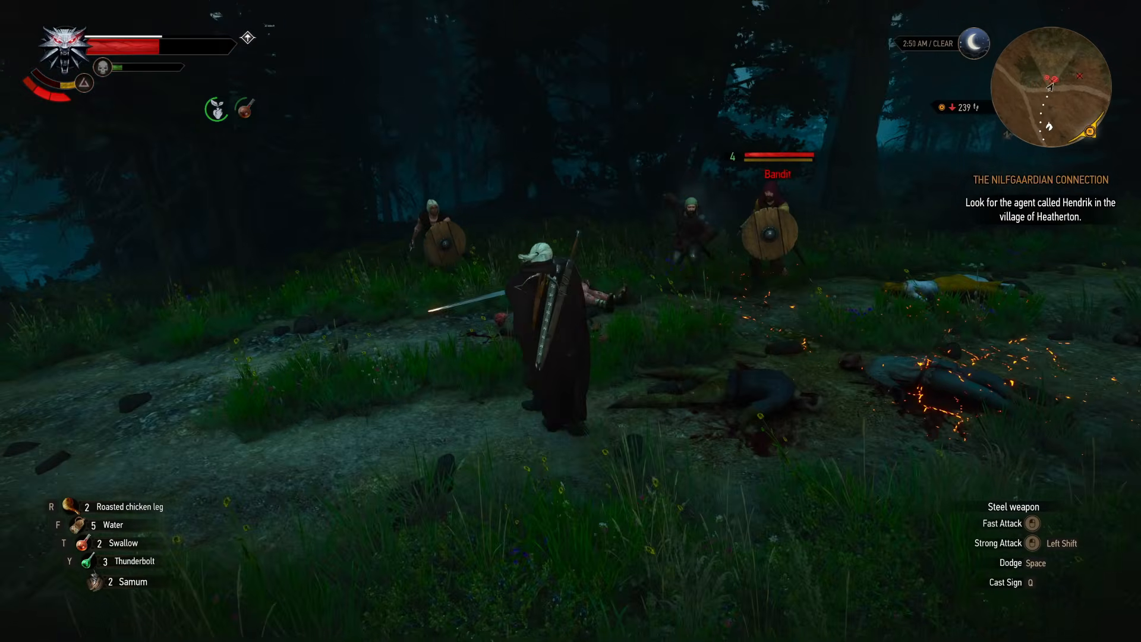
key("s")
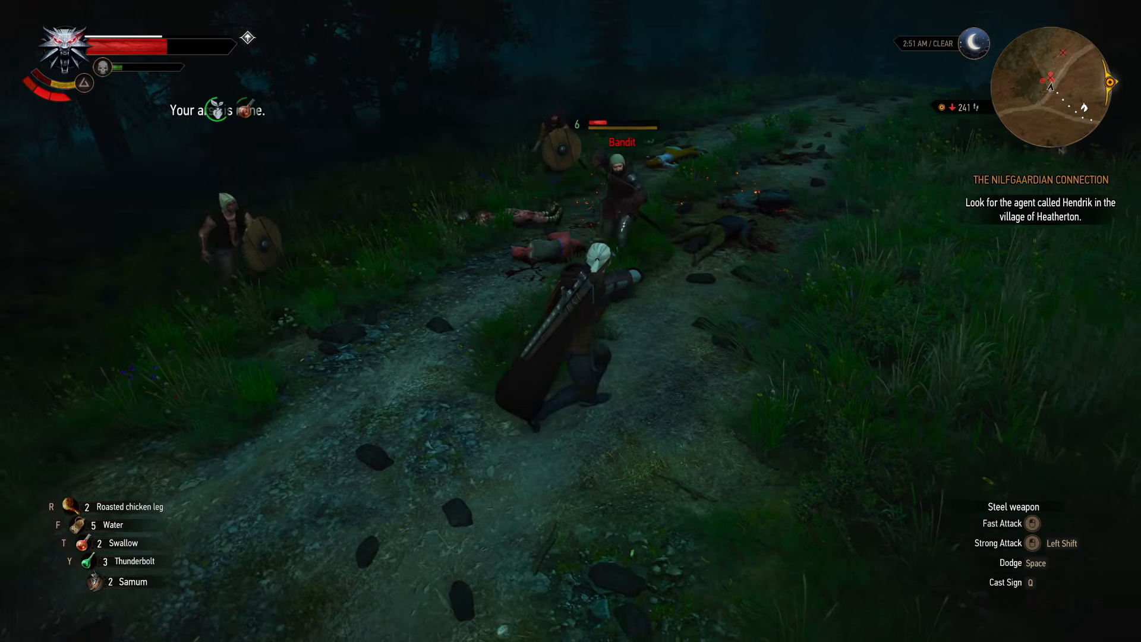
key("d")
key("space")
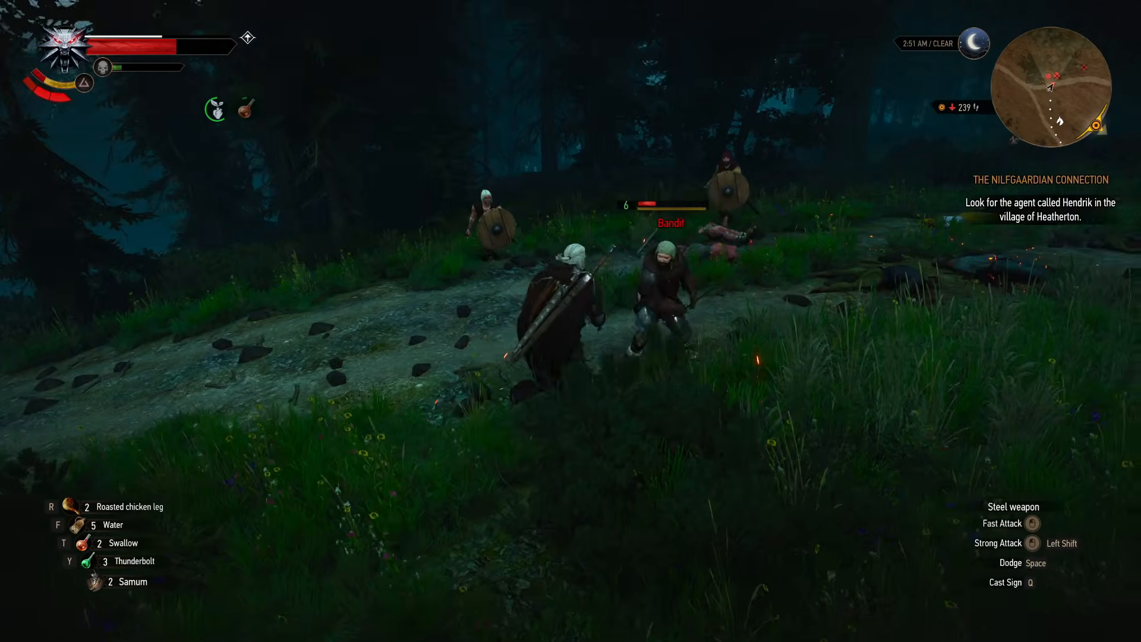
left_click(571, 321)
left_click(571, 321)
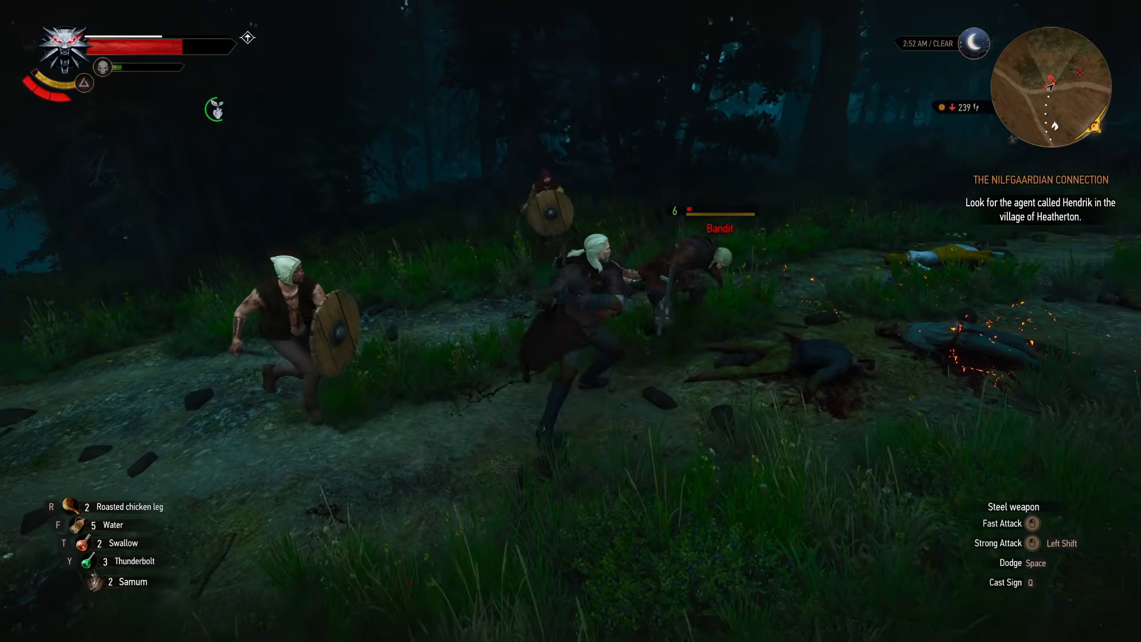
key("q")
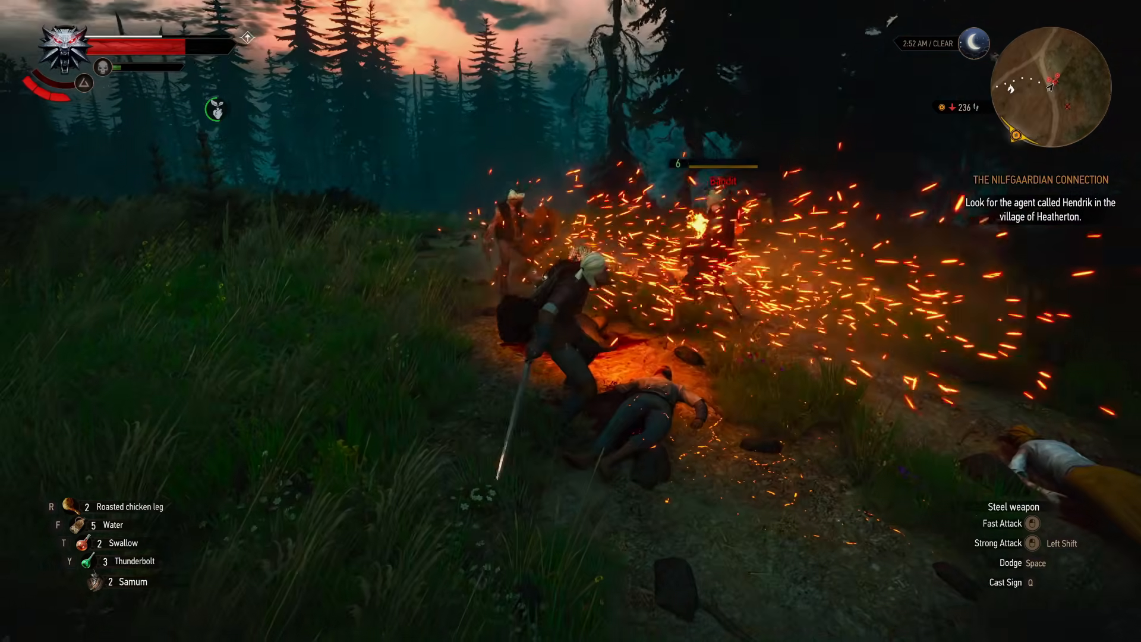